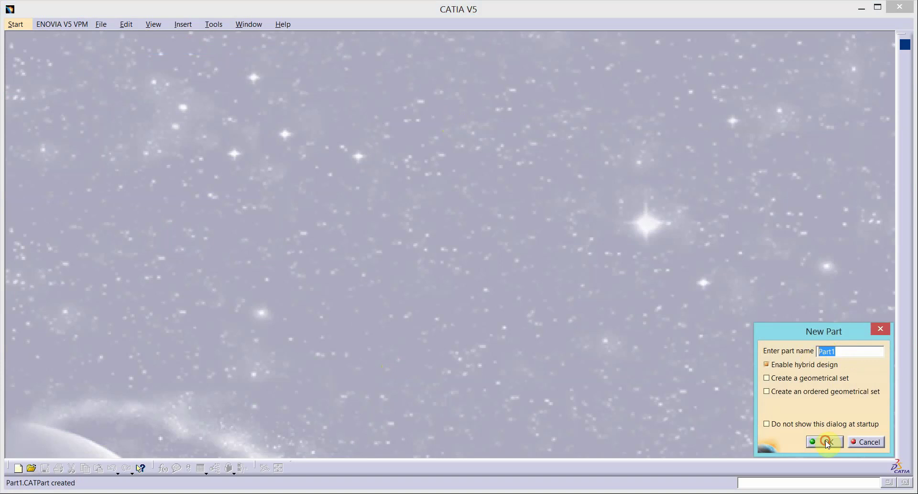
Create the new part Part1 with hybrid design enabled, check the reference drawing, and start a sketch on the yz plane
click(826, 441)
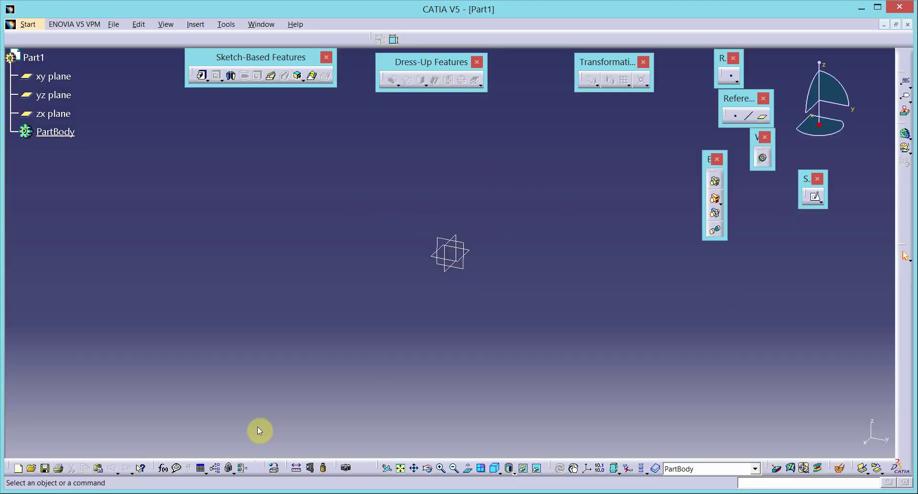
click(287, 491)
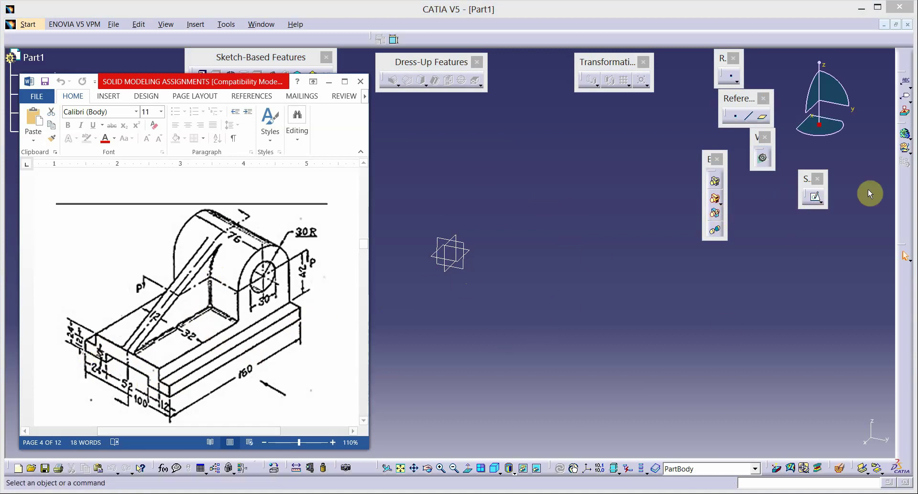
click(815, 196)
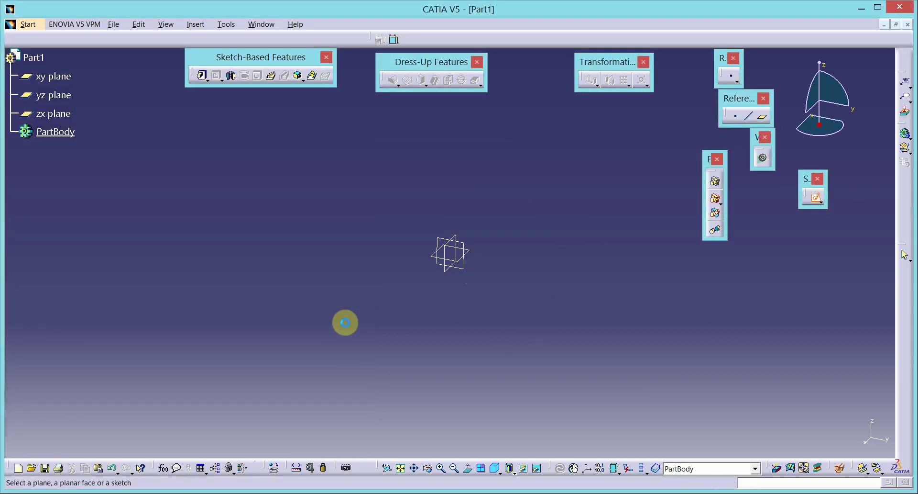
click(464, 246)
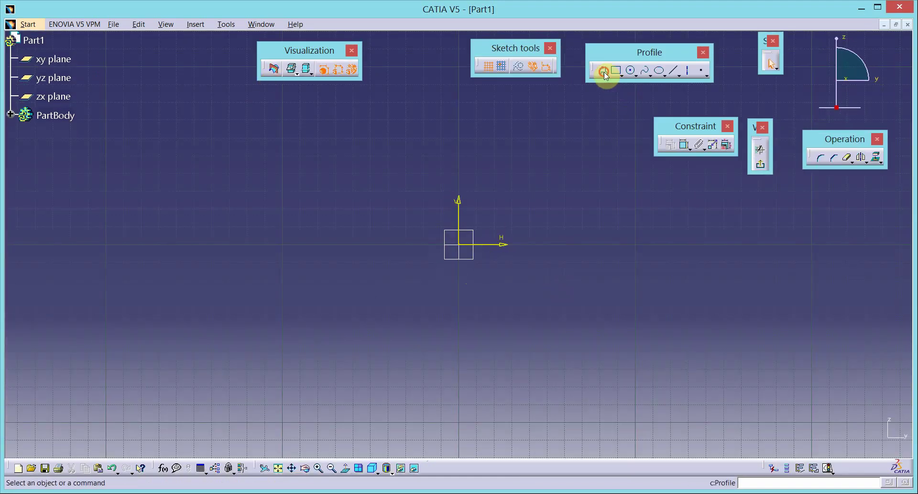
Sketch the profile's left end from the horizontal axis: a vertical edge about 17.5 mm high and a horizontal ledge about 28 mm long
click(604, 72)
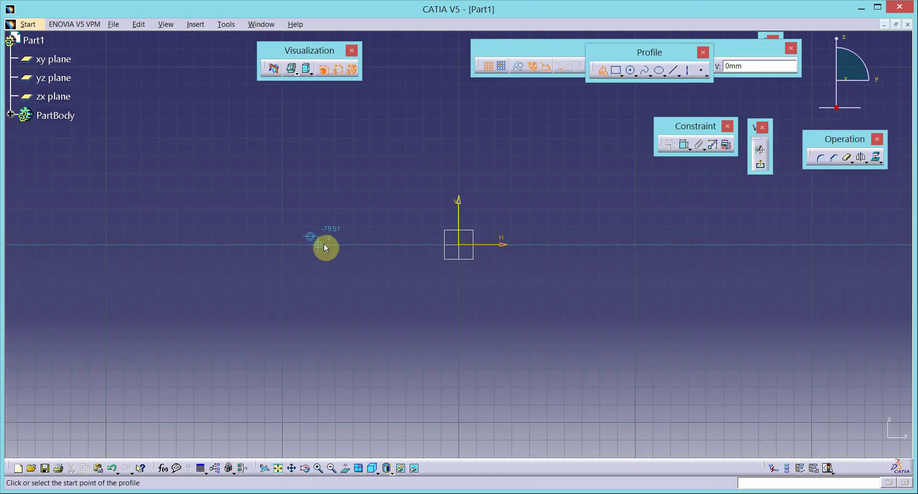
click(338, 244)
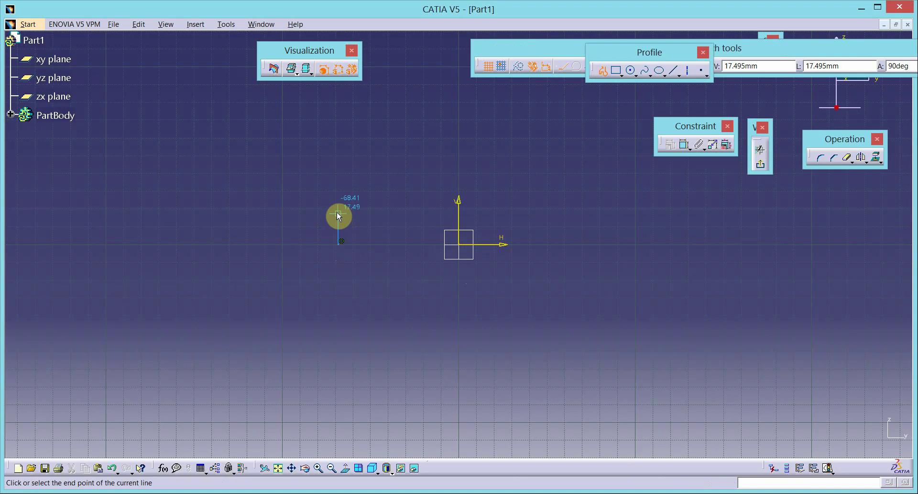
click(339, 213)
double_click(388, 214)
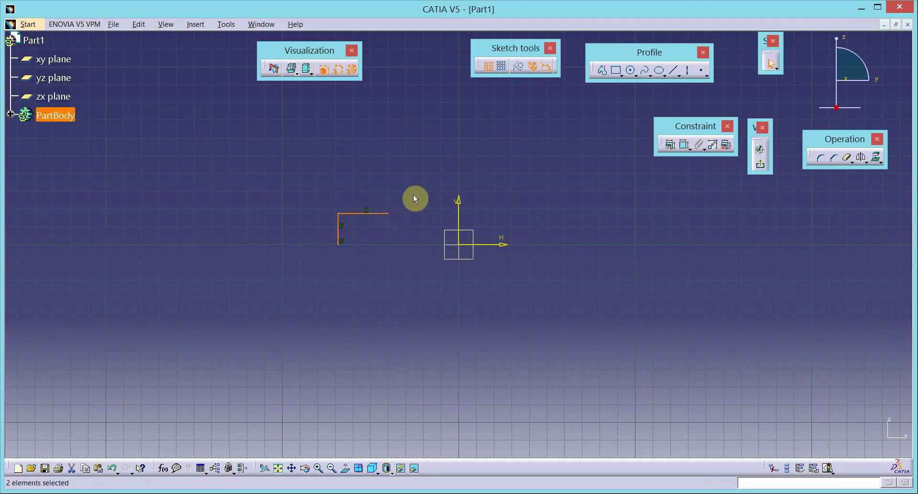
click(347, 218)
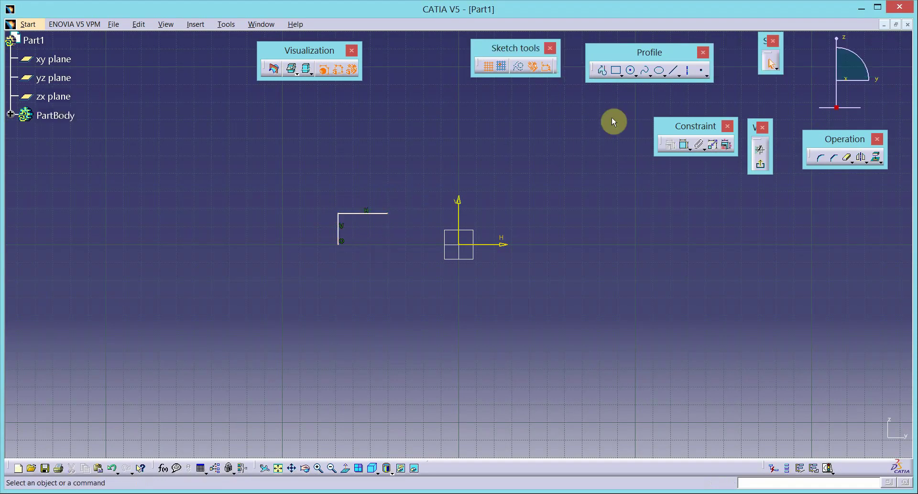
Continue the profile with a rise of about 15.6 mm, a top edge about 79 mm long, and a matching right ledge down to the axis
click(602, 70)
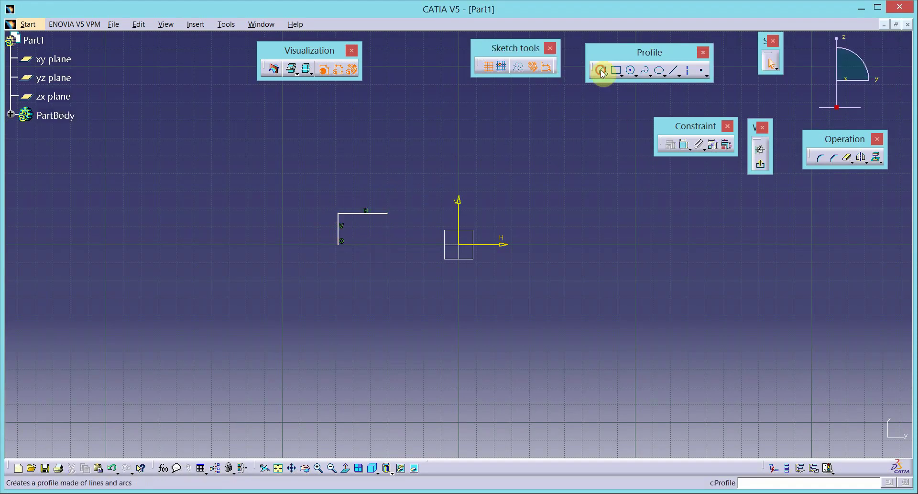
click(388, 214)
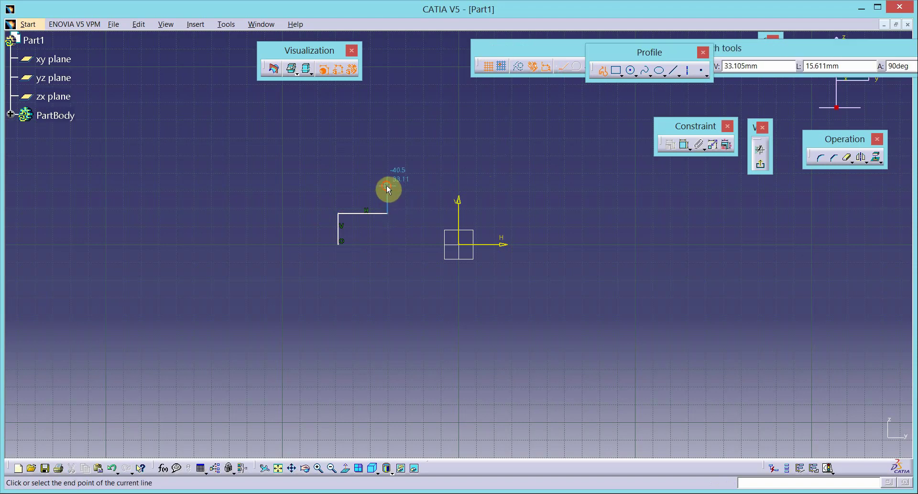
click(387, 185)
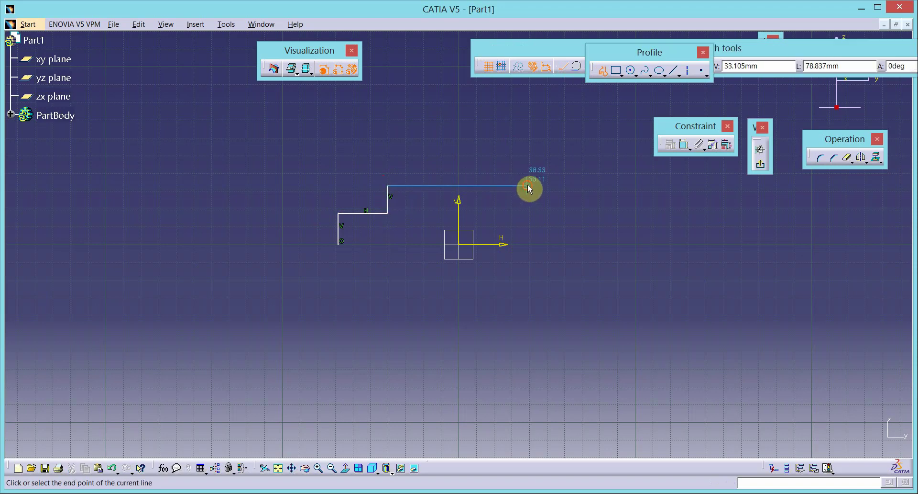
click(527, 185)
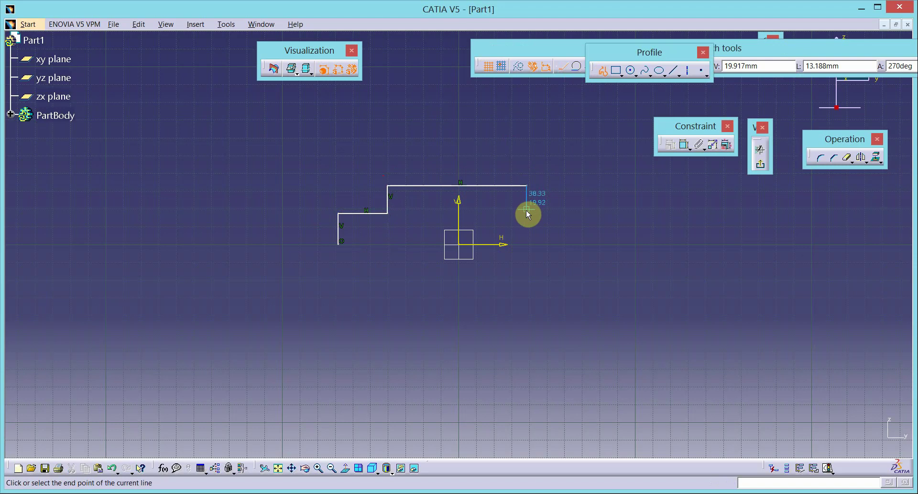
click(526, 212)
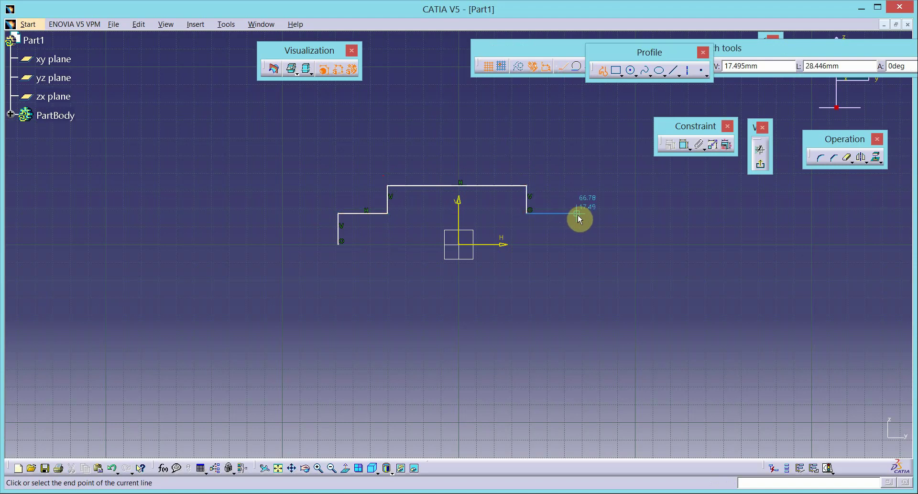
click(575, 213)
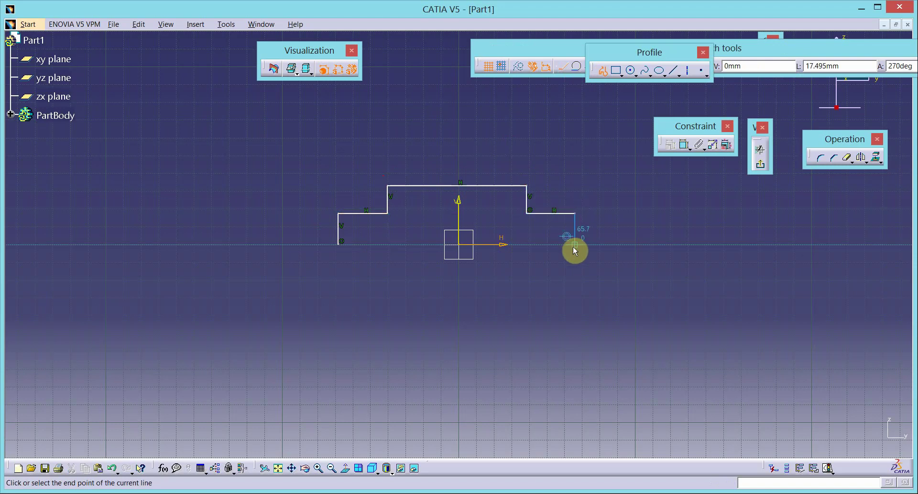
click(574, 245)
Close the profile along the horizontal axis with a rectangular notch about 9 mm high in the middle of the underside
click(516, 244)
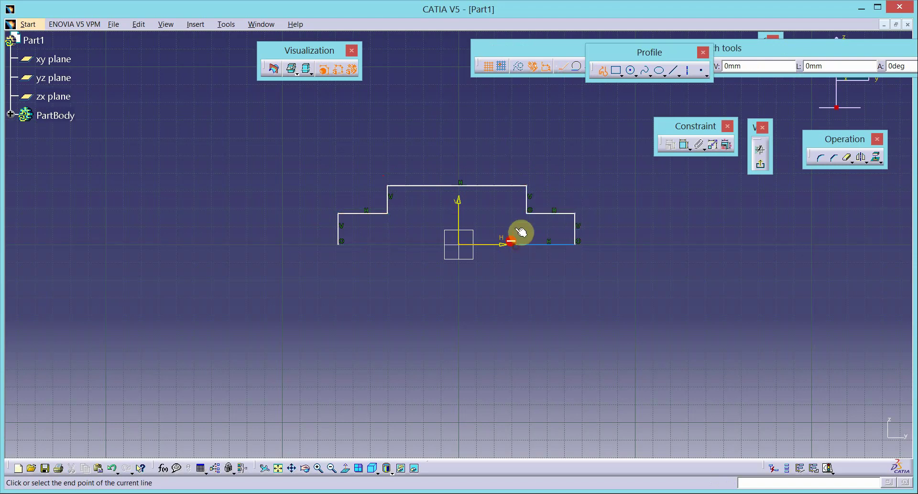
click(415, 228)
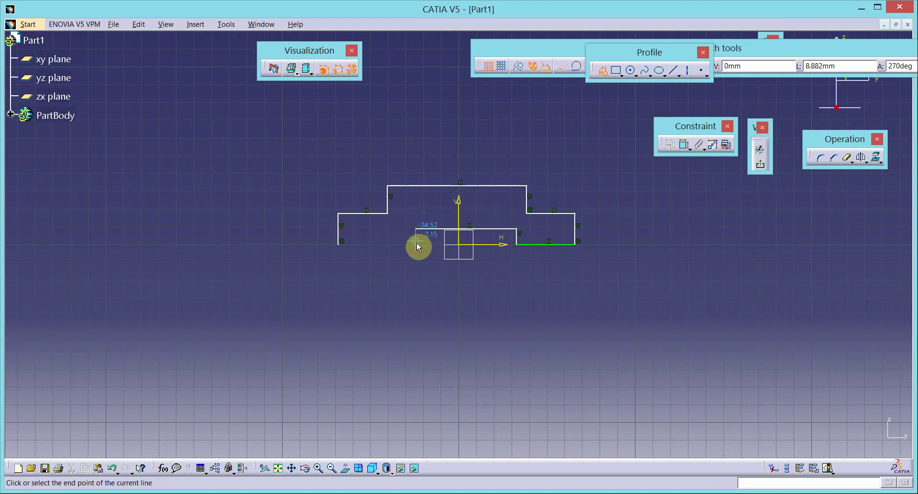
click(416, 244)
click(338, 244)
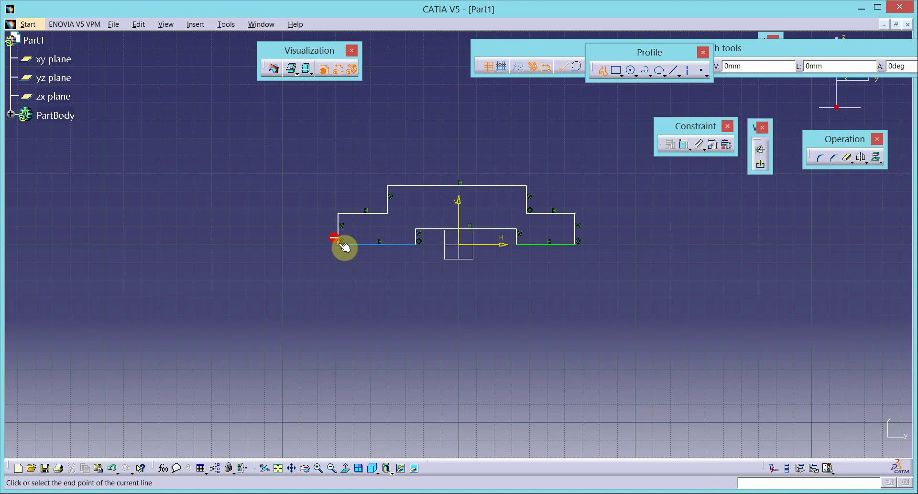
click(347, 277)
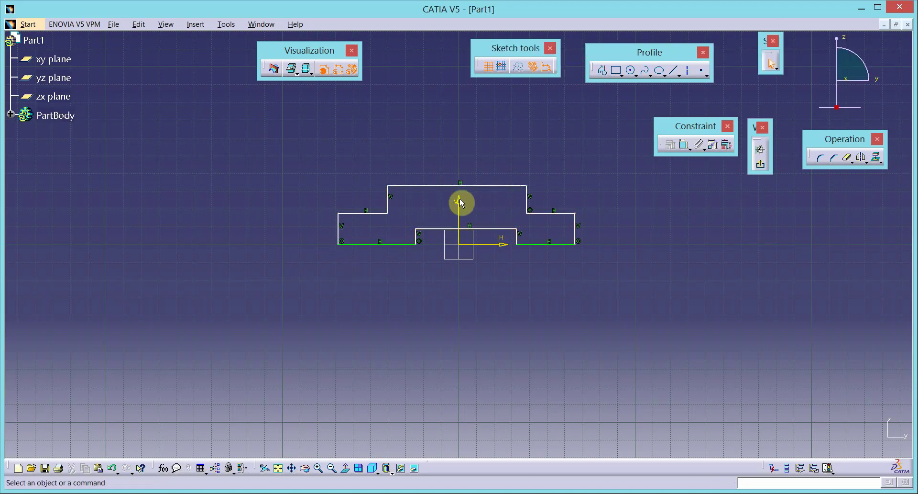
Make the two upper vertical edges of the profile symmetric about the vertical axis
click(388, 203)
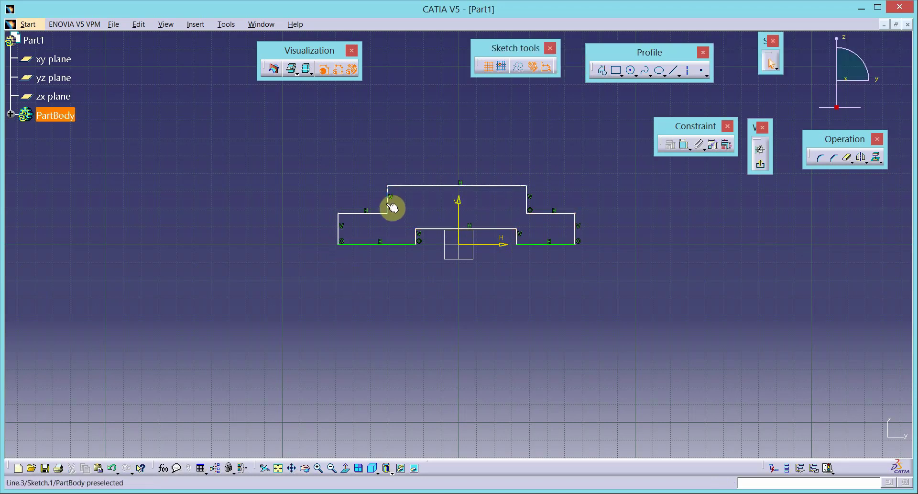
ctrl+click(528, 202)
ctrl+click(461, 204)
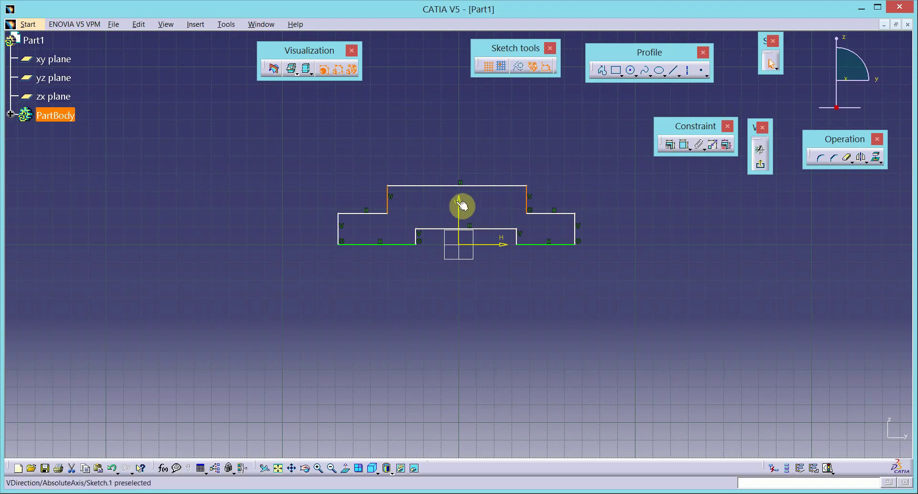
click(683, 146)
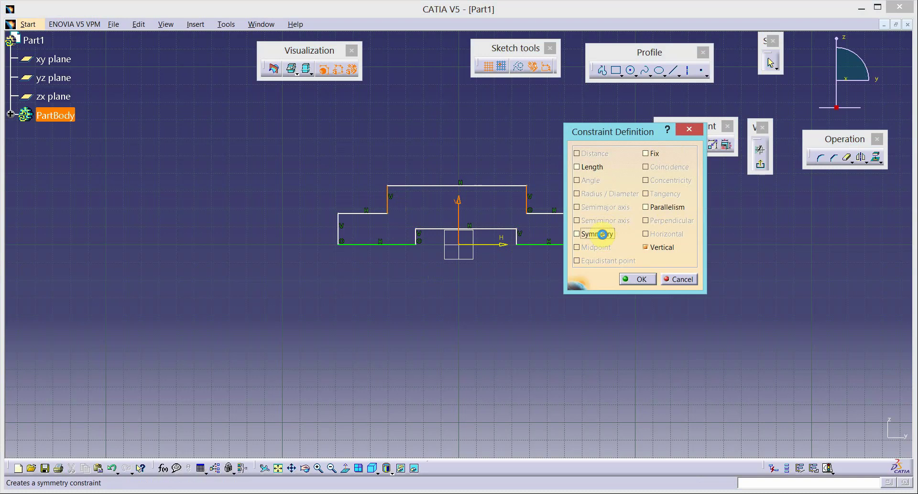
click(577, 233)
click(640, 279)
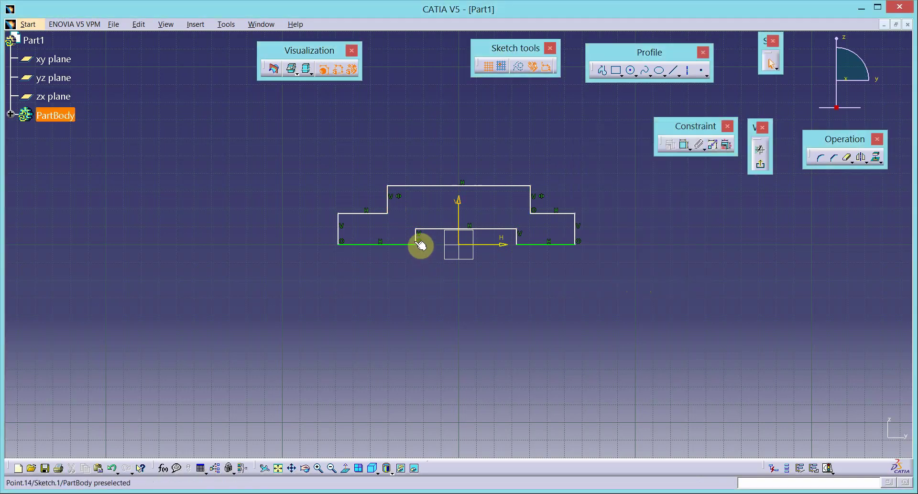
Make the profile's two outer vertical edges symmetric about the vertical axis
click(338, 234)
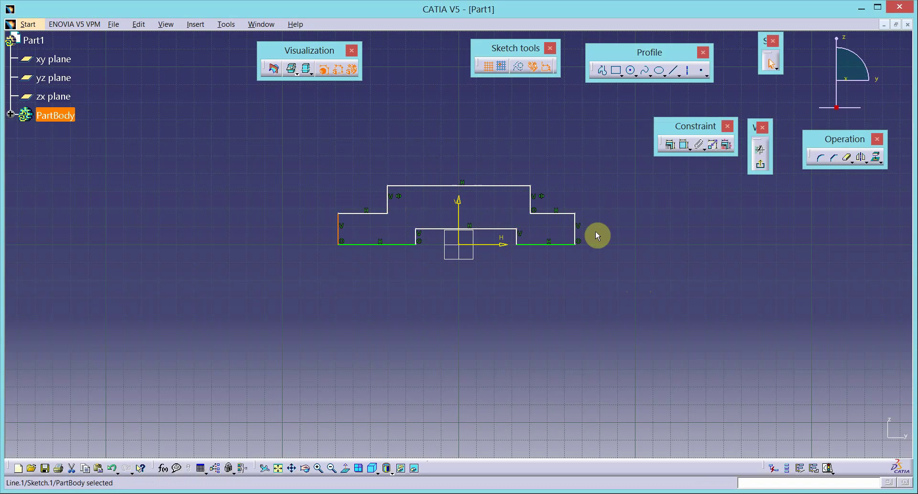
ctrl+click(579, 234)
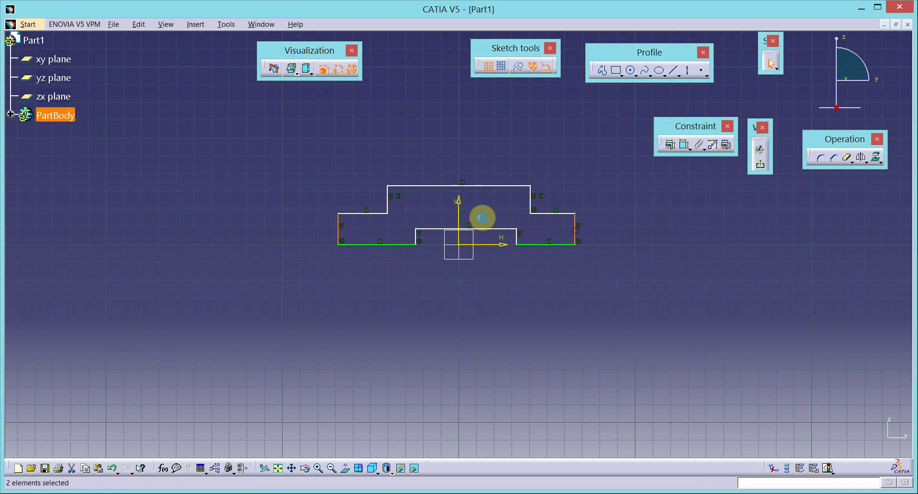
ctrl+click(456, 209)
click(671, 144)
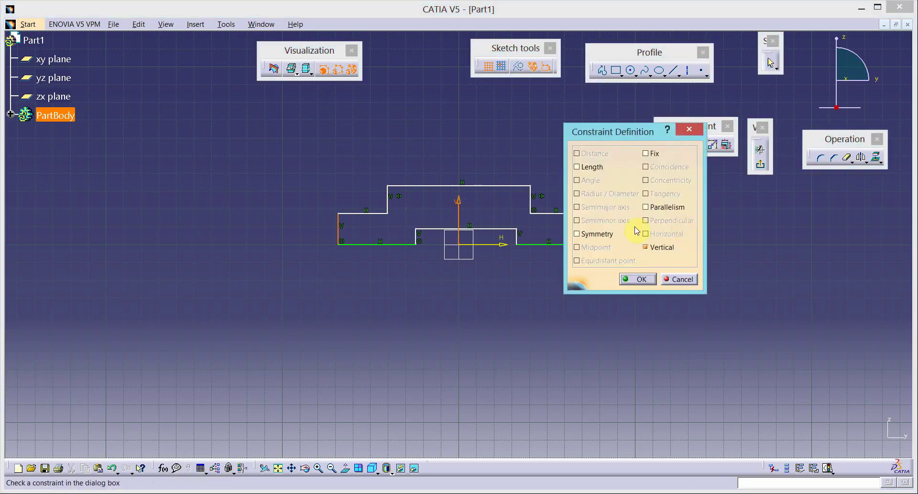
click(641, 278)
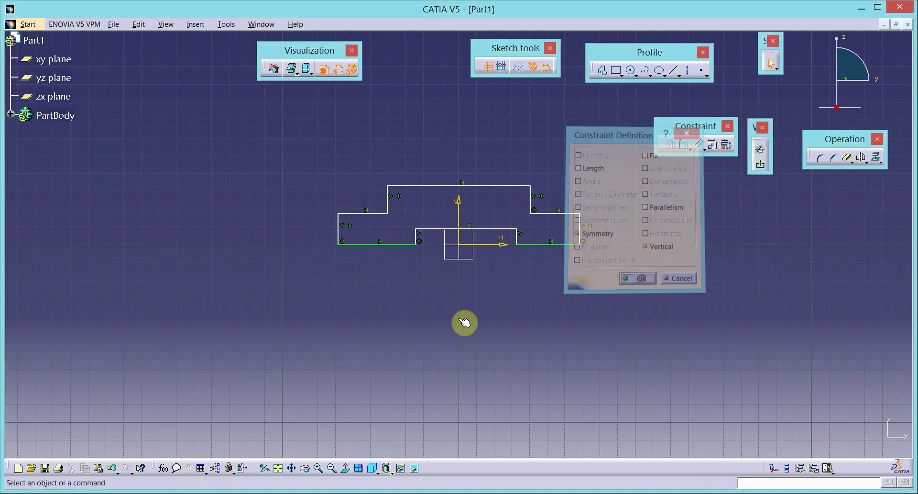
Make the two vertical edges of the underside notch symmetric about the vertical axis
click(416, 238)
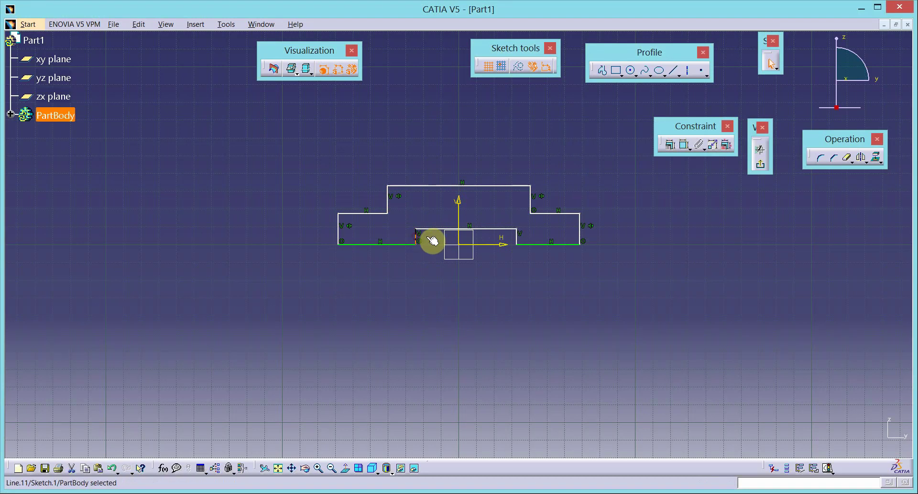
ctrl+click(518, 237)
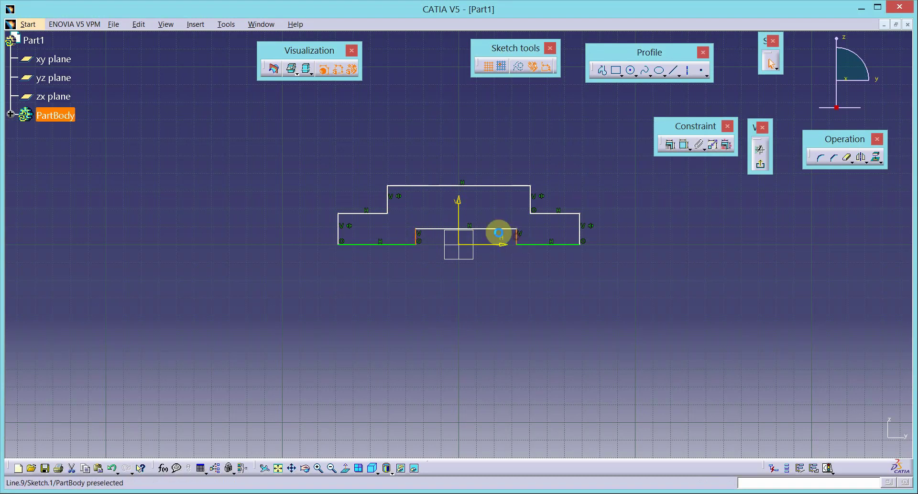
ctrl+click(458, 206)
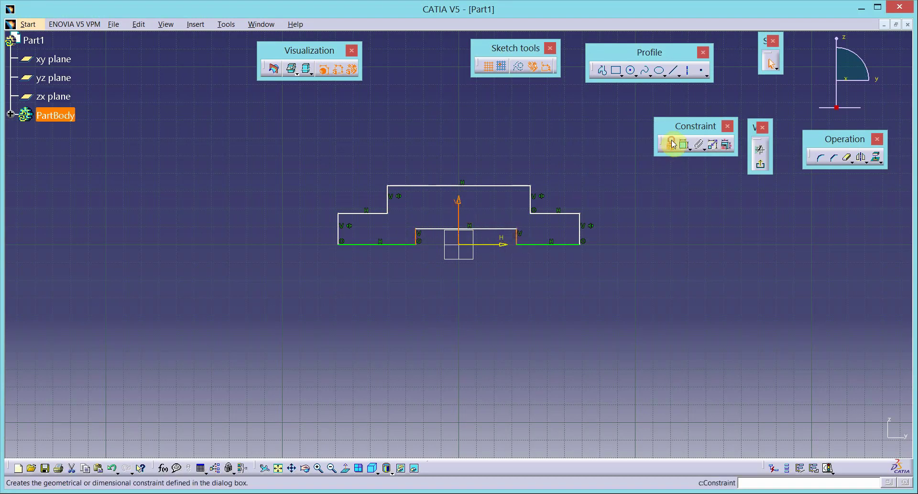
click(670, 144)
click(605, 235)
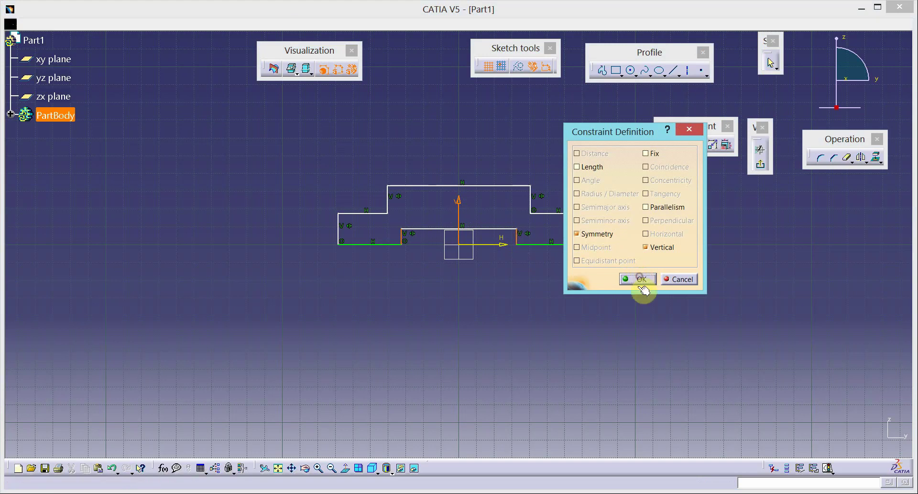
click(638, 279)
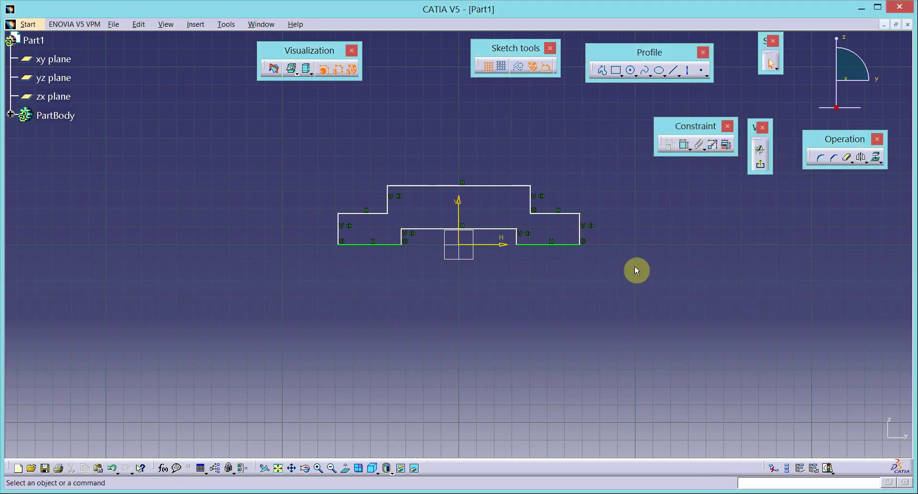
Dimension the profile's outer vertical edge on the positive H side and set its height to 12 mm
click(684, 145)
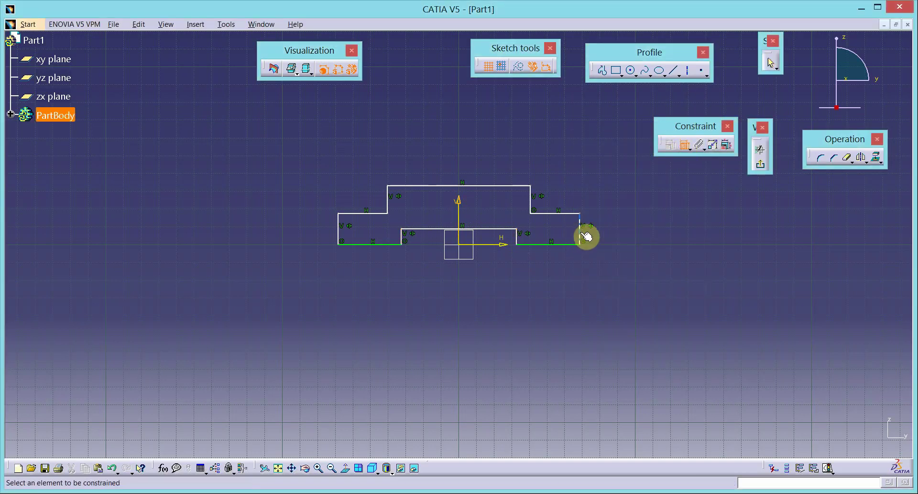
click(584, 236)
click(626, 231)
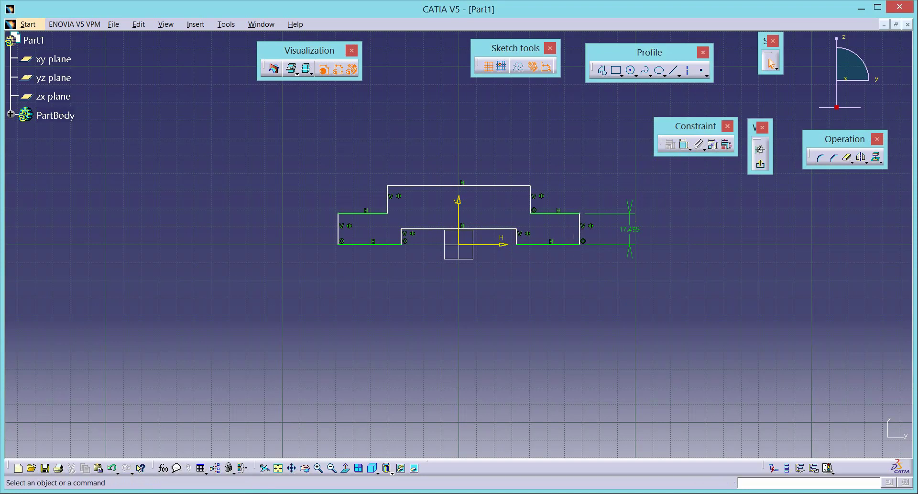
key(alt+Tab)
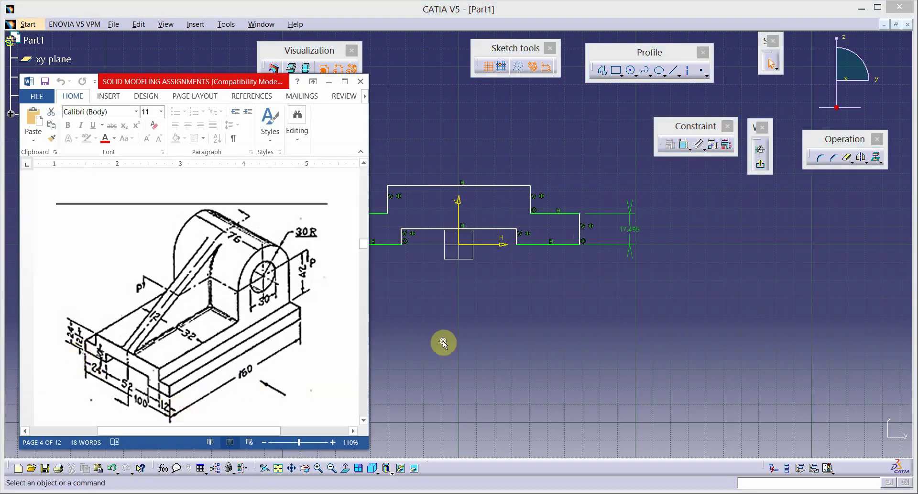
click(638, 230)
double_click(635, 229)
text(12)
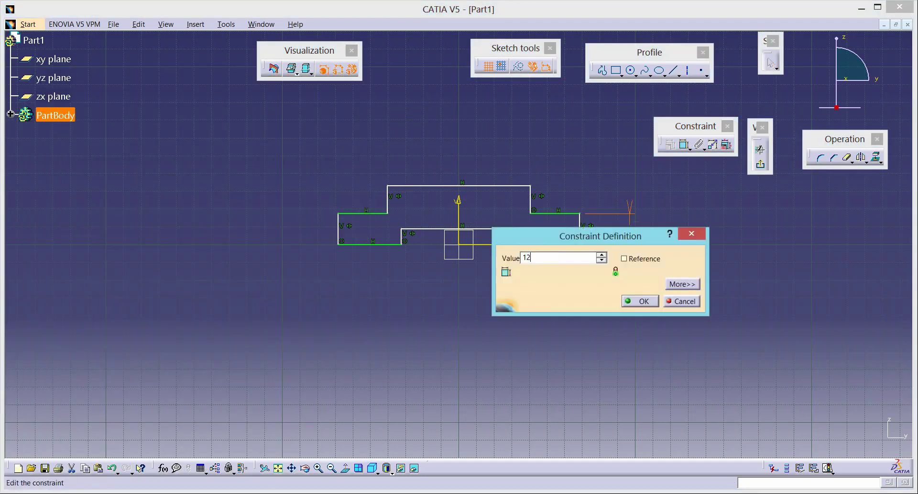
key(Return)
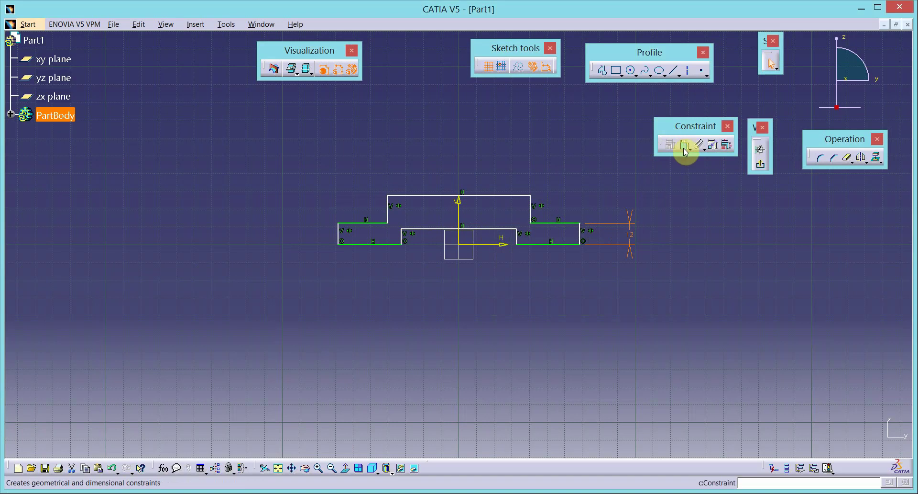
Dimension the upper step's vertical edge on the positive H side and set its height to 12 mm
click(685, 151)
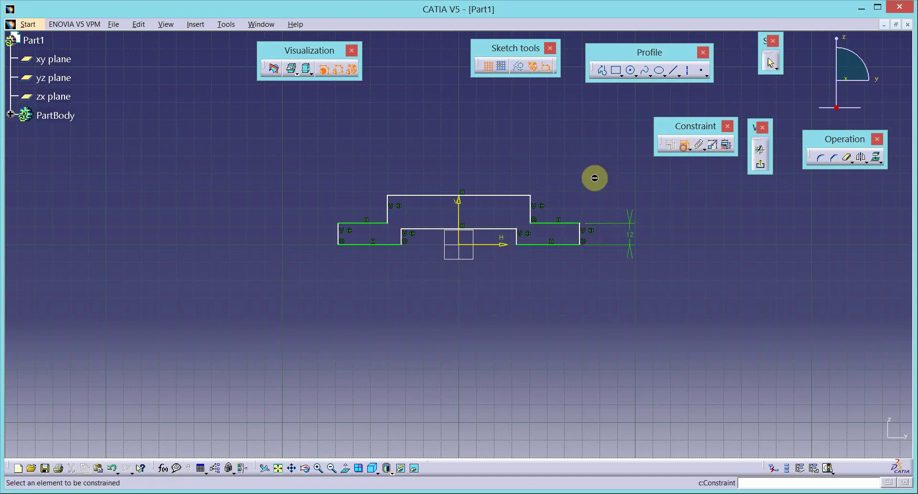
click(529, 203)
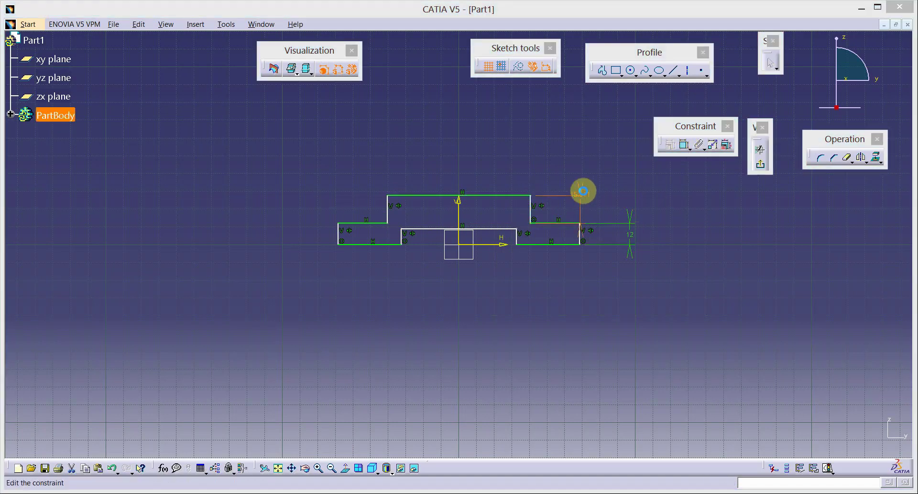
double_click(583, 192)
key(Return)
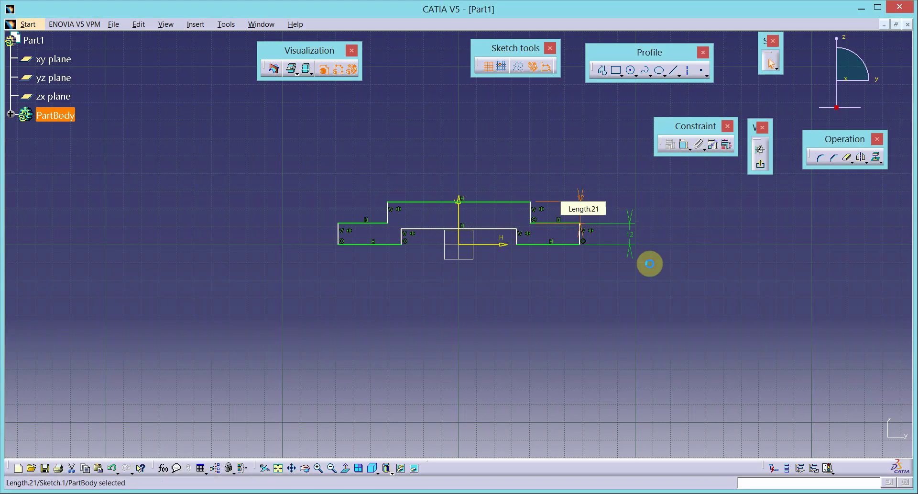
Dimension the bottom edge between the notch and the outer edge on the positive H side and set its length to 24 mm
click(684, 144)
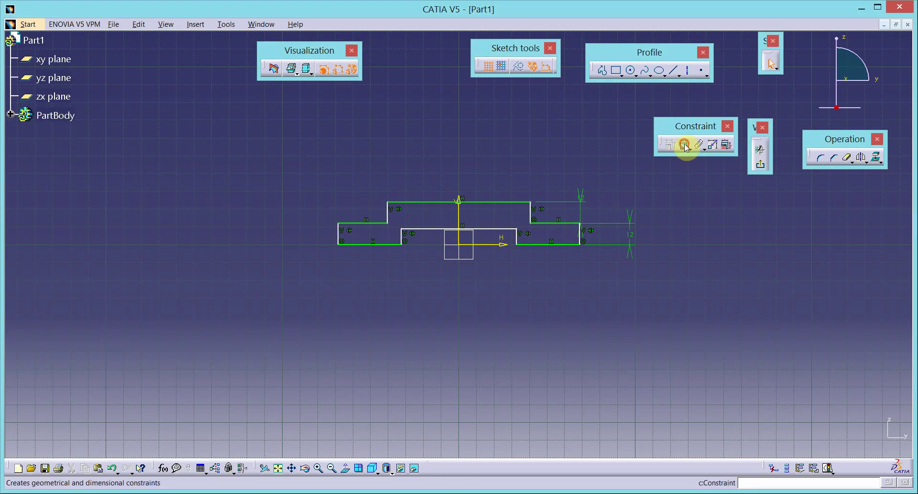
double_click(560, 246)
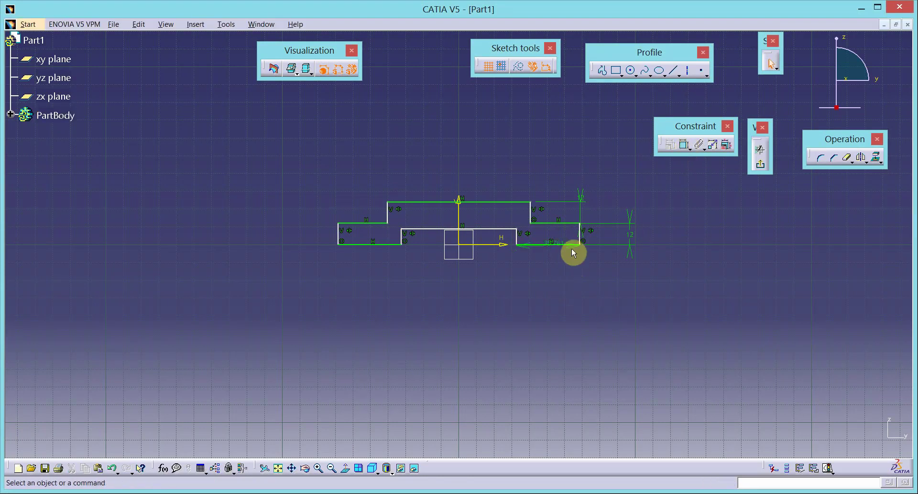
click(549, 245)
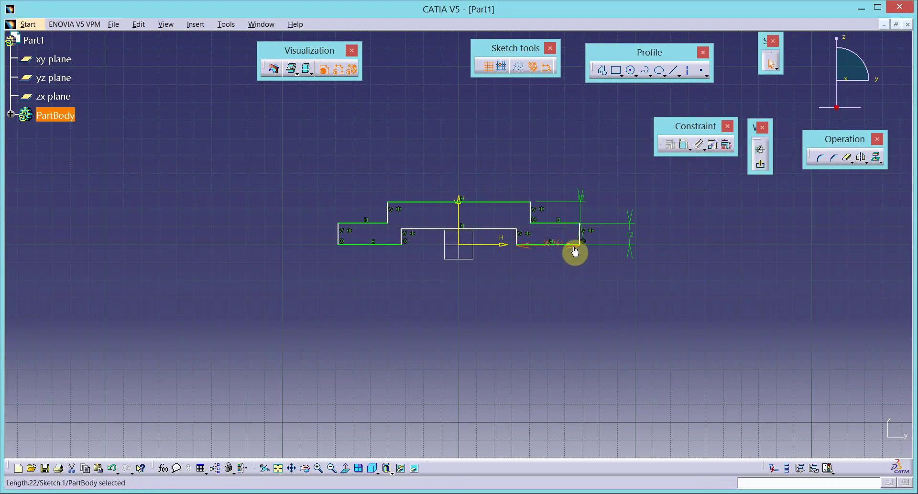
drag(574, 256, 577, 286)
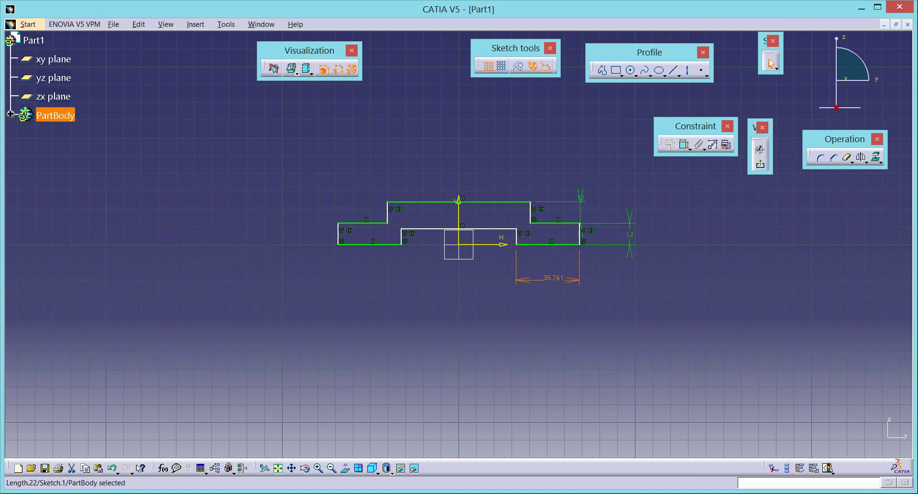
key(alt+Tab)
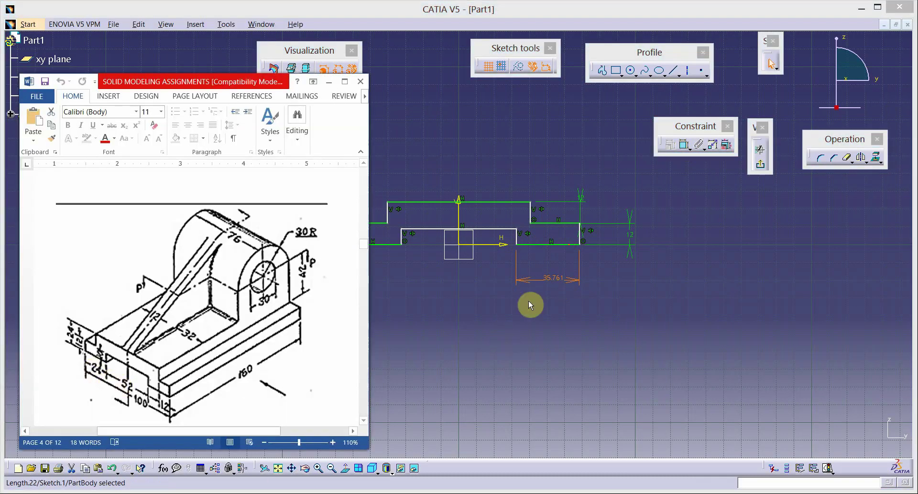
double_click(553, 277)
text(24)
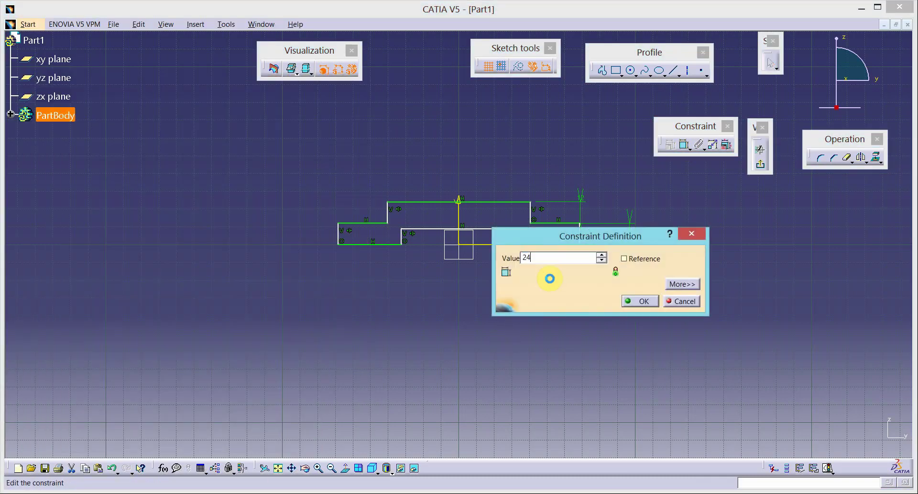
key(Return)
Dimension the underside notch's vertical edge and set the notch height to 10 mm
click(683, 142)
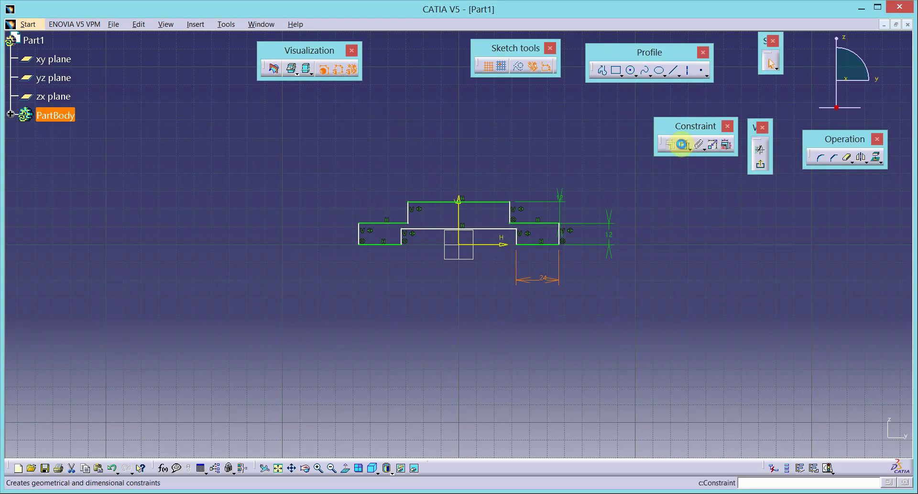
click(402, 238)
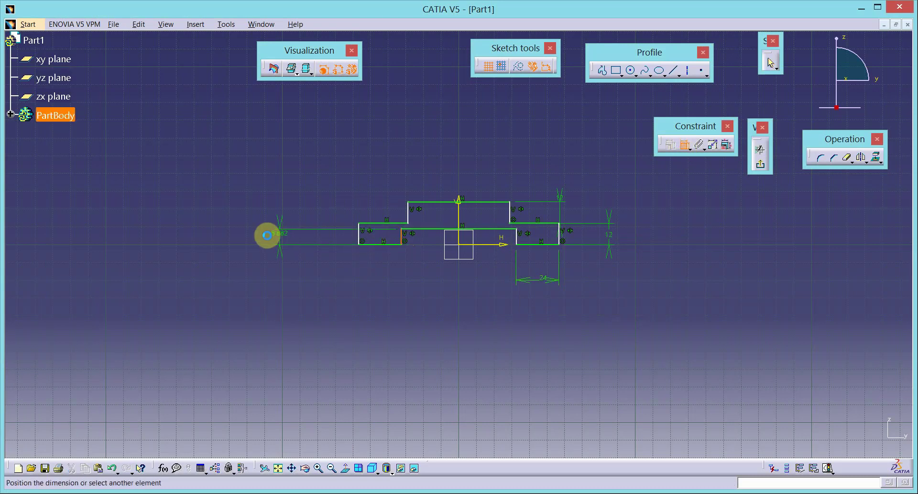
click(268, 234)
key(alt+Tab)
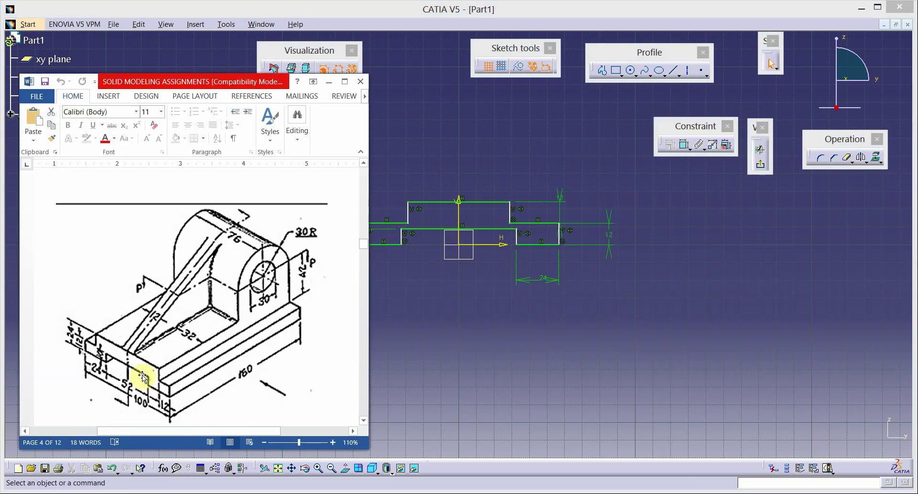
click(409, 299)
double_click(266, 233)
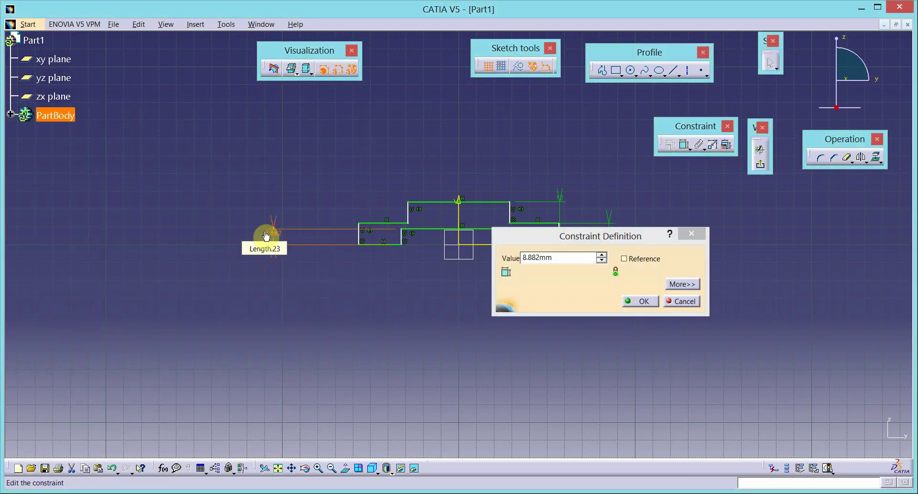
click(573, 254)
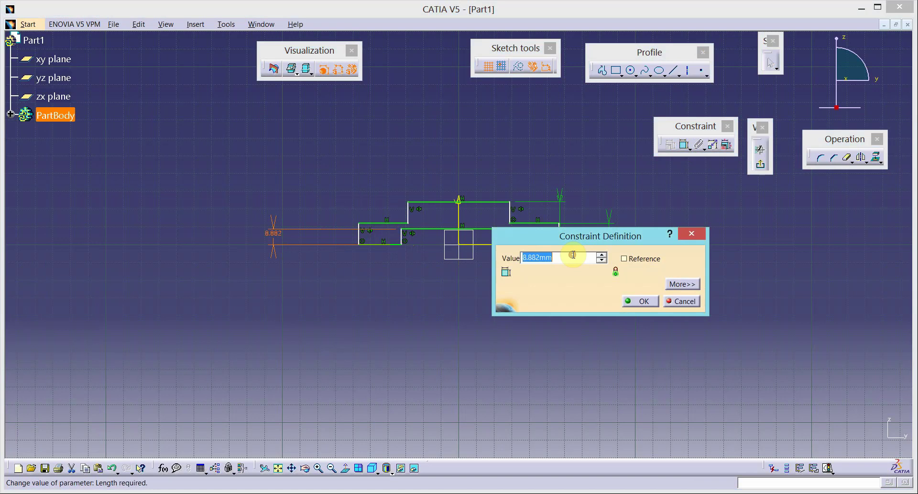
text(10)
key(Return)
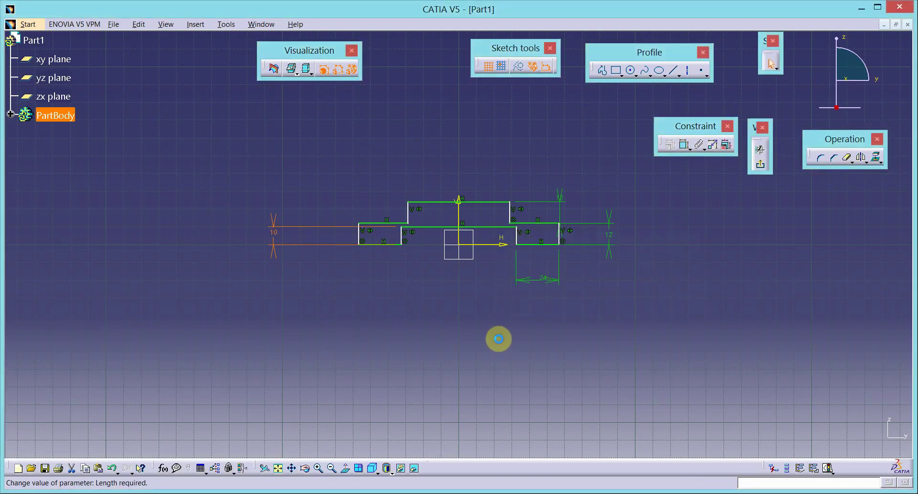
click(499, 339)
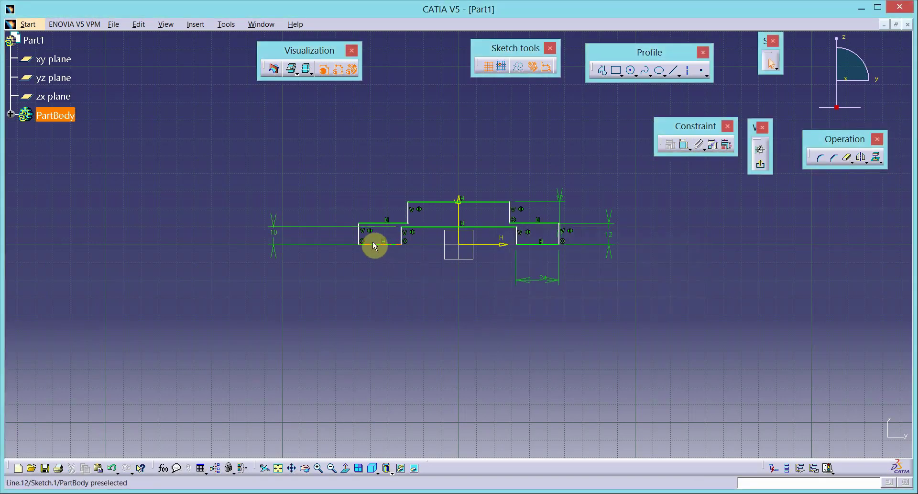
drag(434, 201, 425, 195)
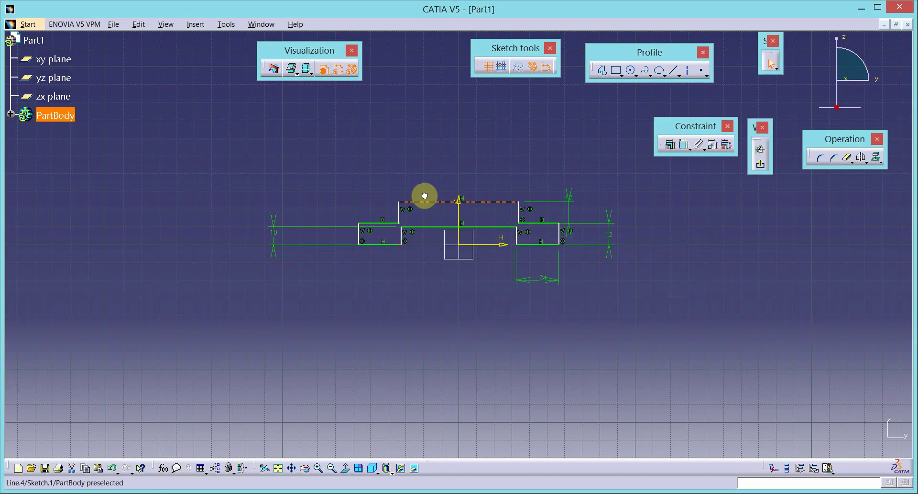
click(682, 144)
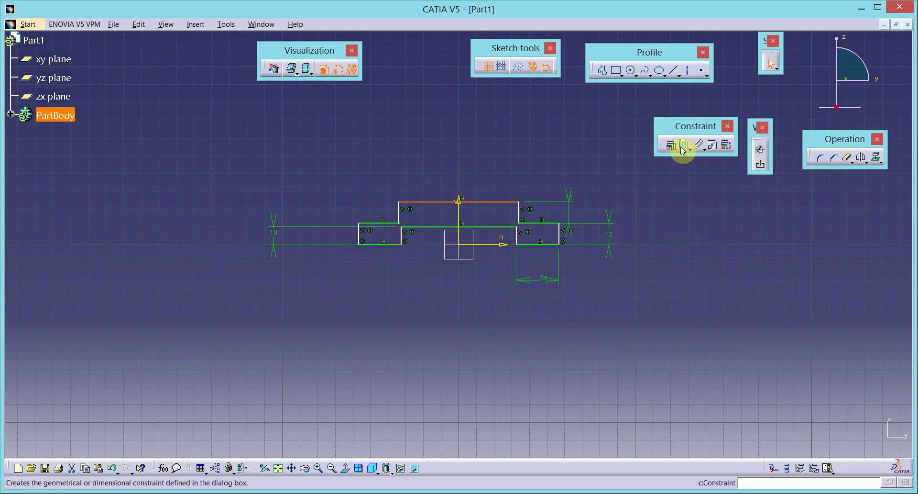
click(445, 153)
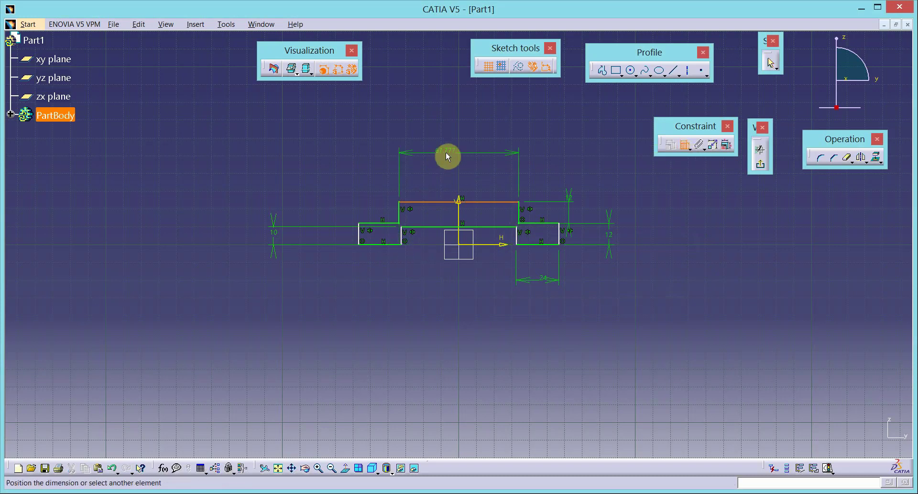
click(682, 146)
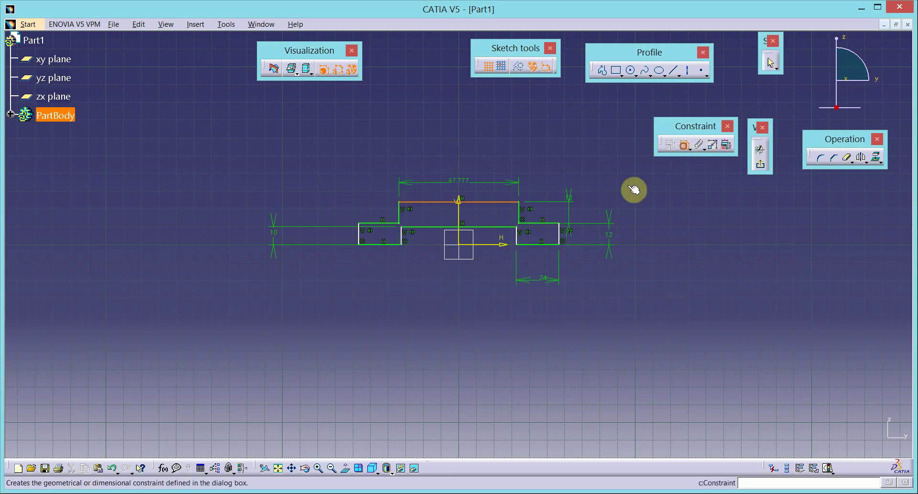
key(Escape)
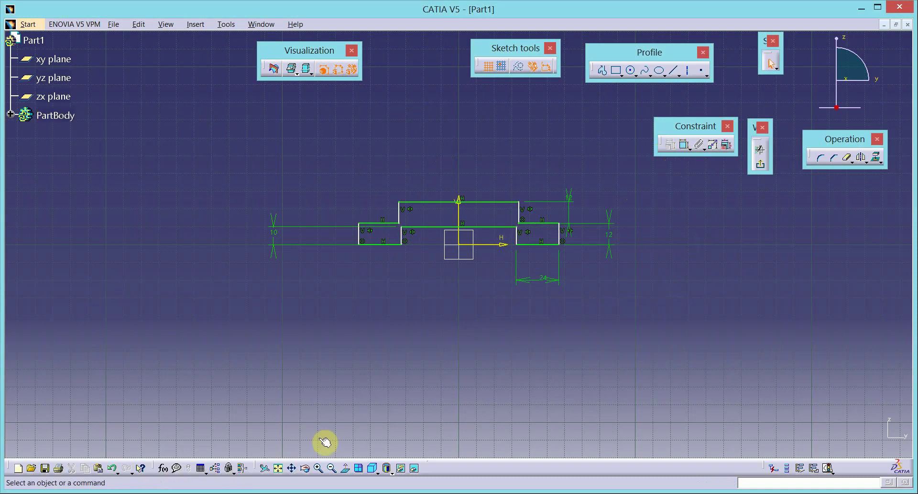
Dimension the horizontal ledge of the step on the positive H side and set its width to 12 mm
key(alt+Tab)
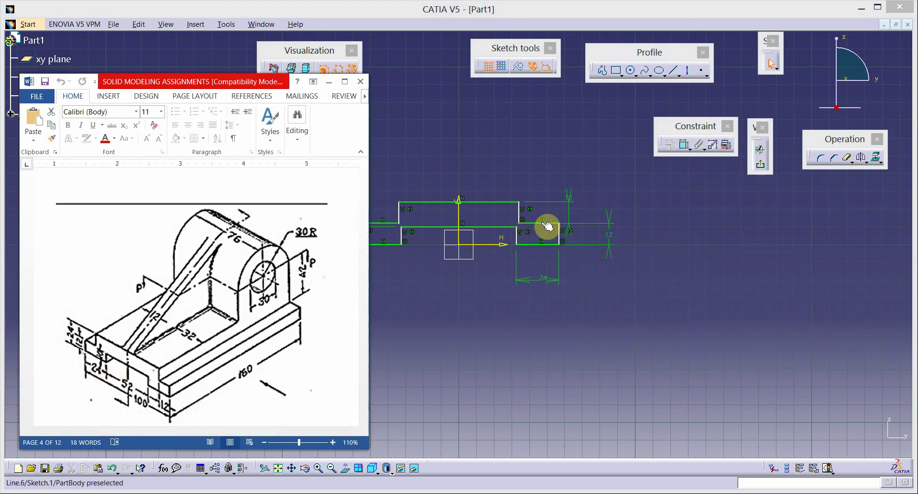
click(685, 145)
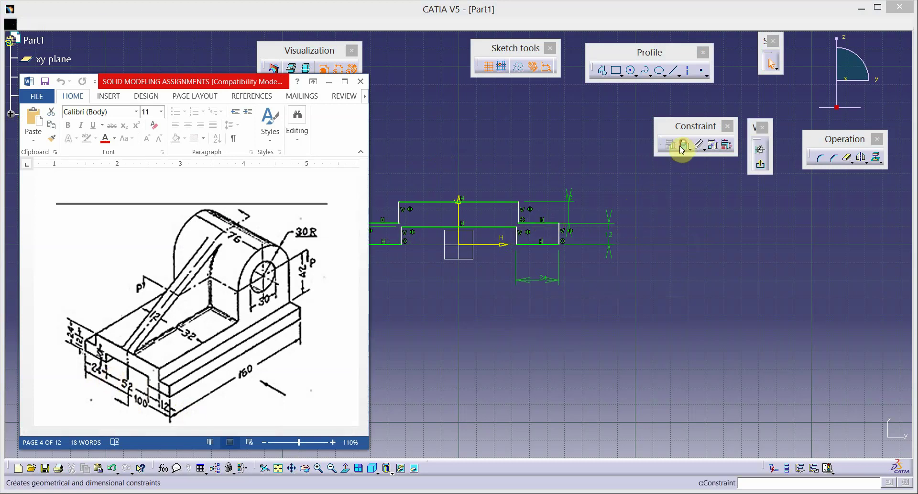
click(532, 228)
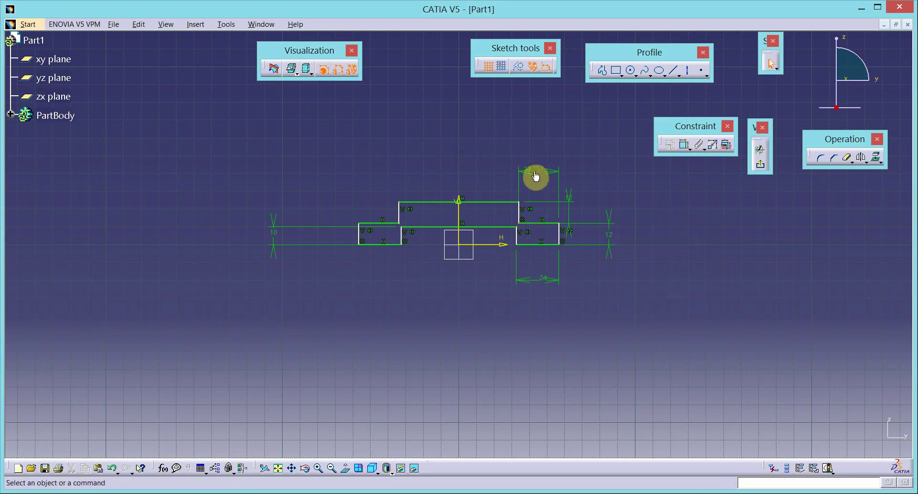
double_click(535, 168)
text(12)
key(Return)
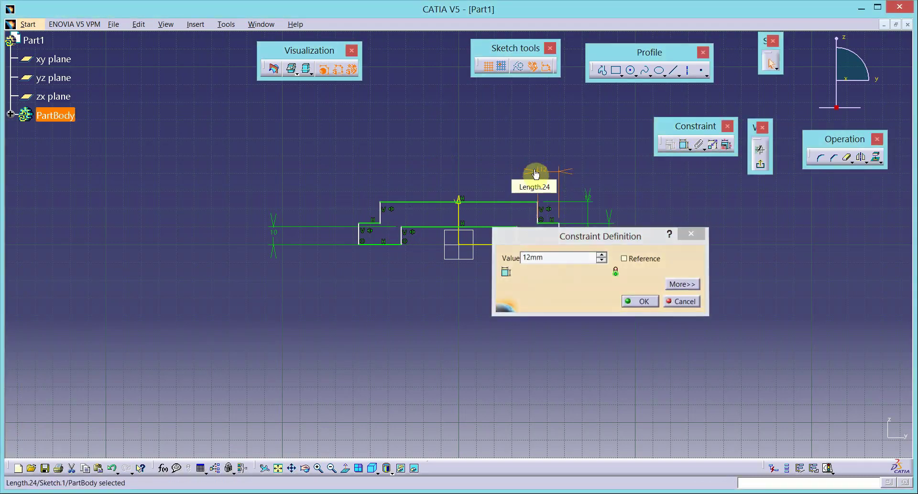
Dimension the top edge of the underside notch and set the notch width to 52 mm
click(686, 145)
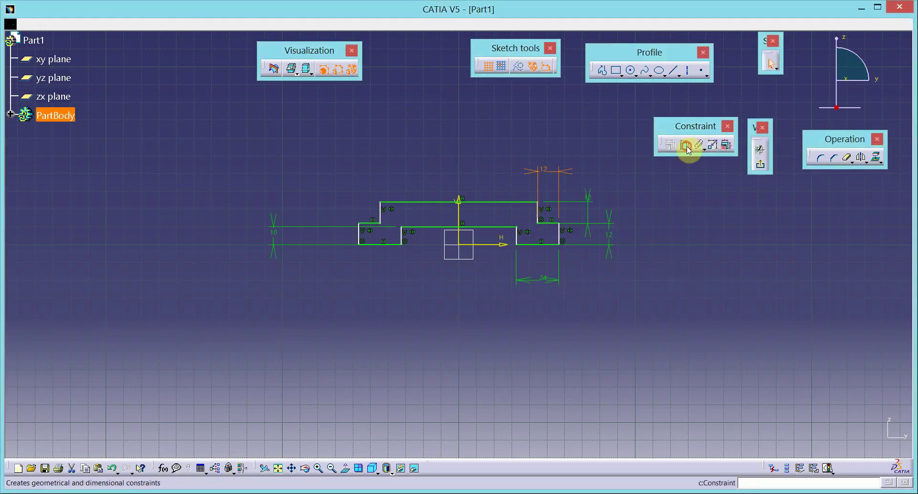
click(487, 228)
click(476, 304)
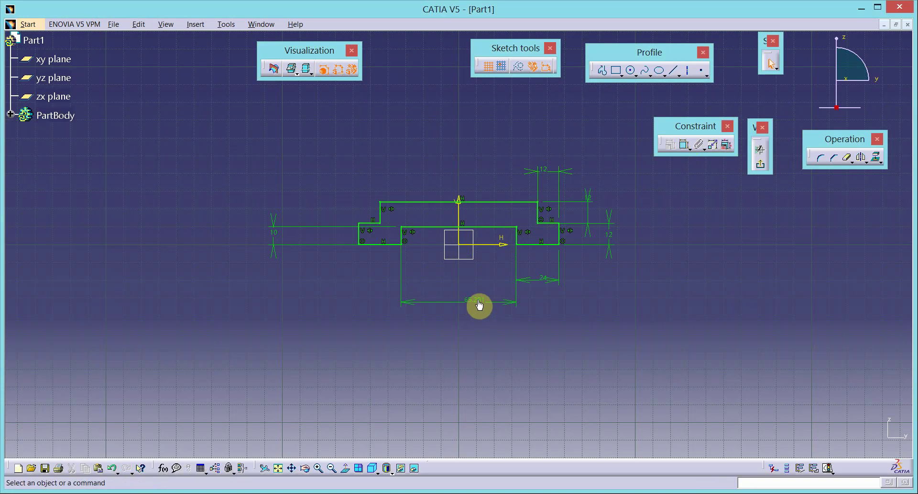
click(475, 297)
double_click(475, 298)
text(52)
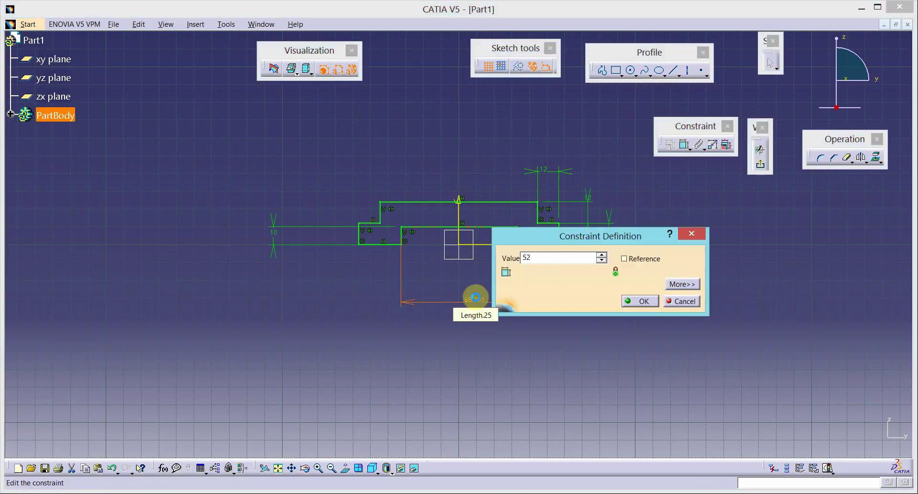
key(Return)
click(542, 331)
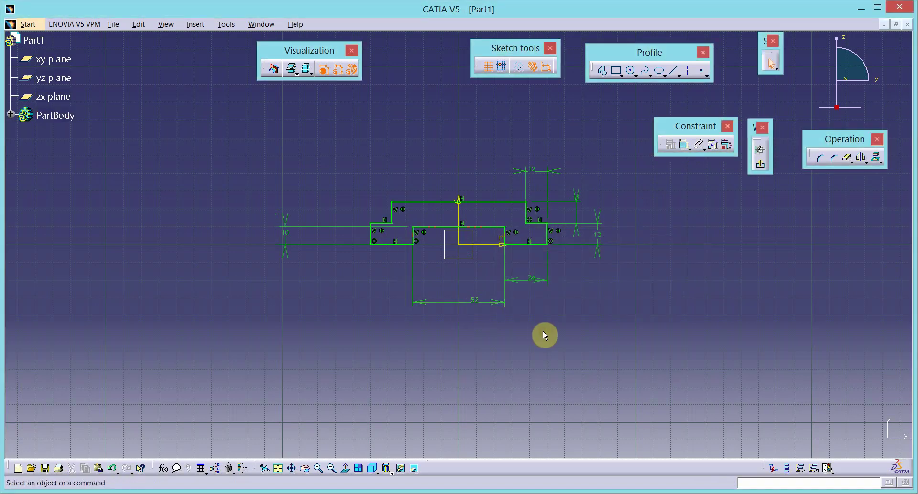
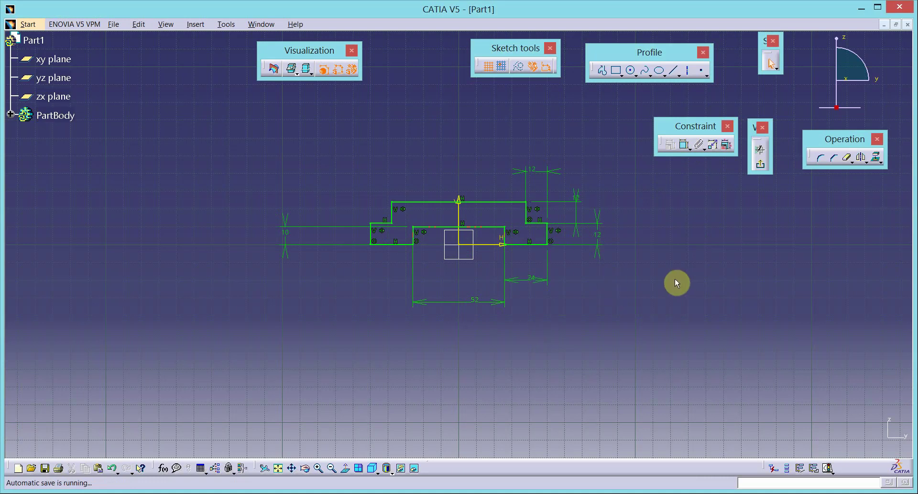
Finish the base profile sketch and pad it with a length of 90 mm and mirrored extent
click(761, 166)
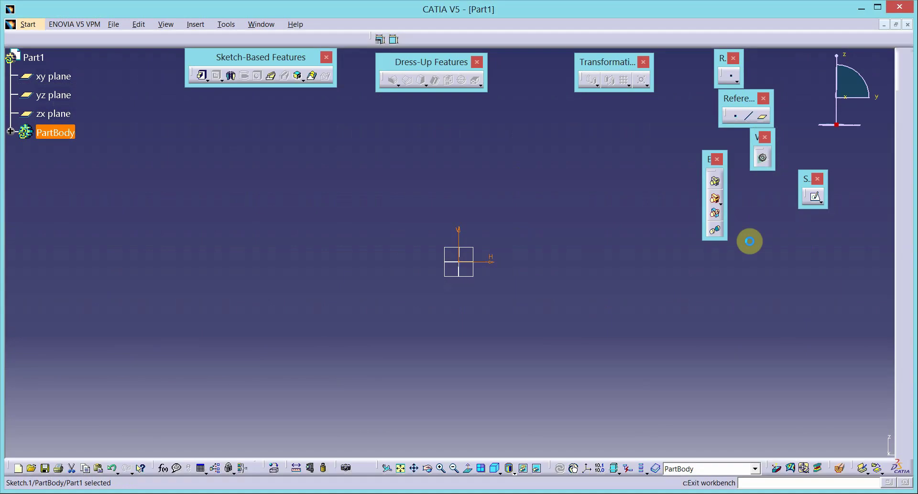
click(201, 76)
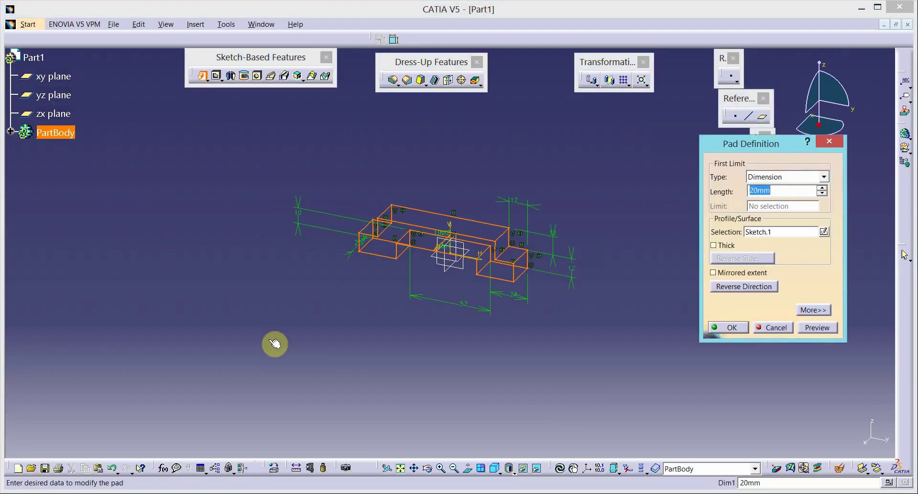
click(755, 274)
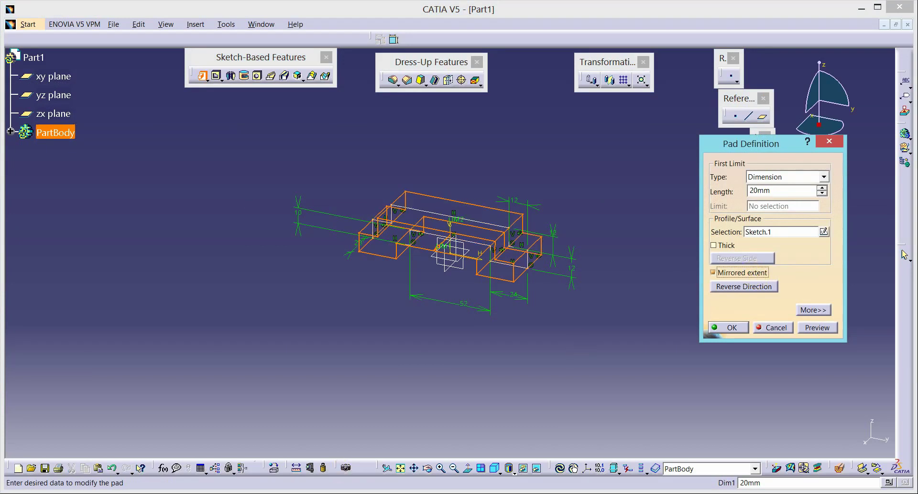
key(alt+Tab)
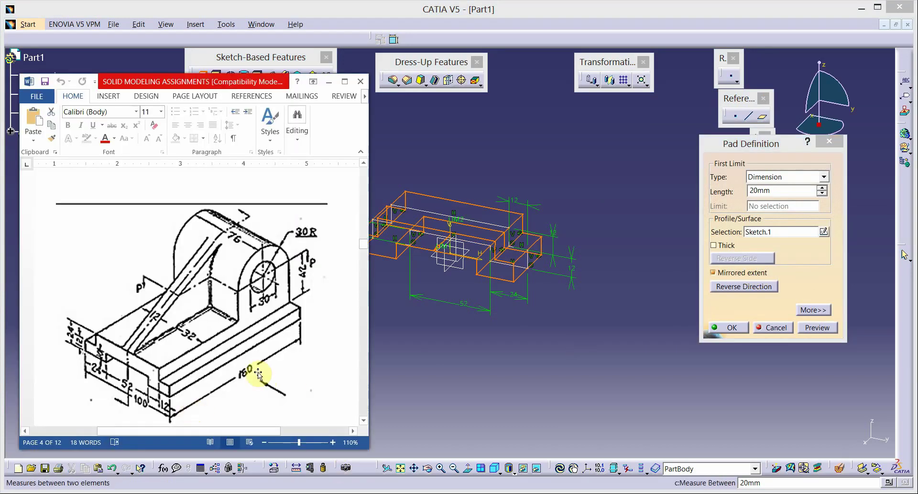
click(784, 190)
text(9)
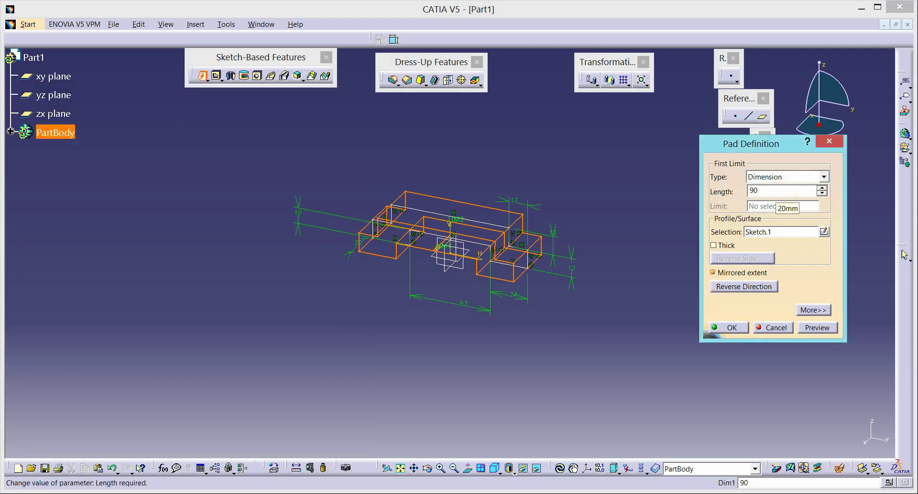
text(0)
key(Return)
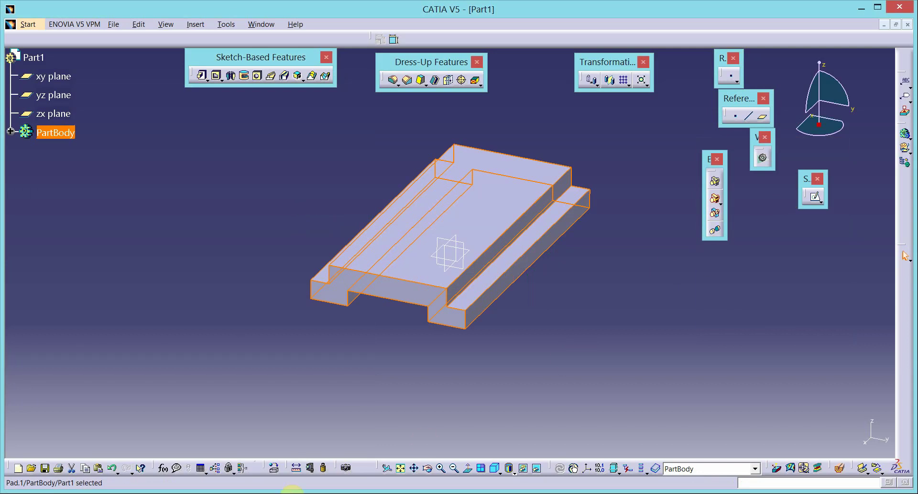
Check the assignment drawing and start a sketch on the long vertical side face of the base's upper step
key(alt+Tab)
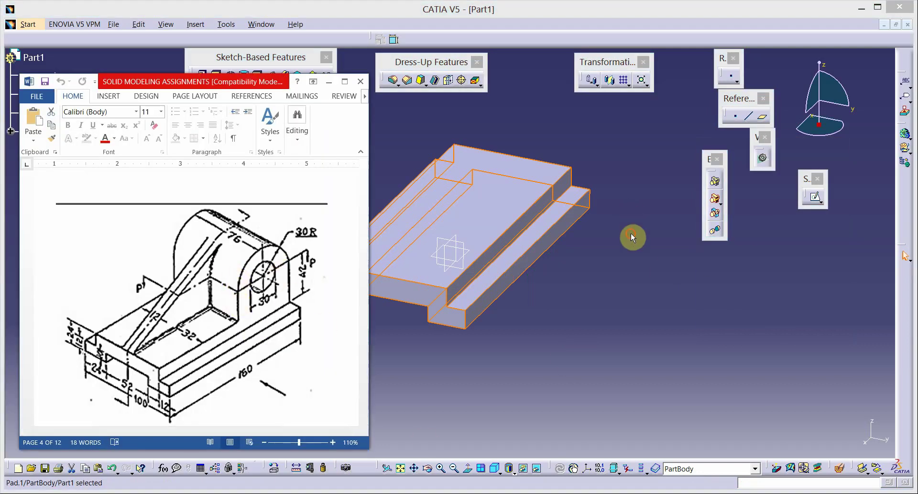
click(631, 232)
click(816, 198)
click(558, 197)
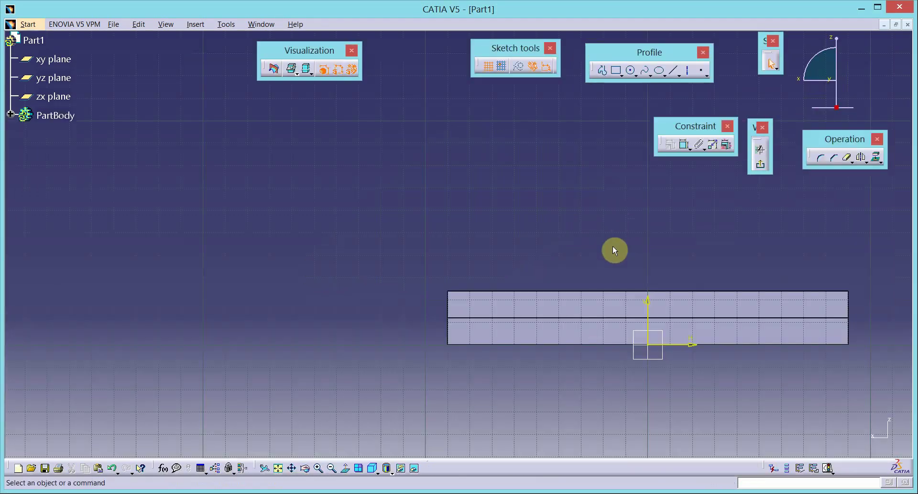
Sketch a closed arch profile above the base with vertical sides, a horizontal bottom and a tangent top arc of about 21 mm radius
middle_drag(569, 246, 292, 237)
click(602, 70)
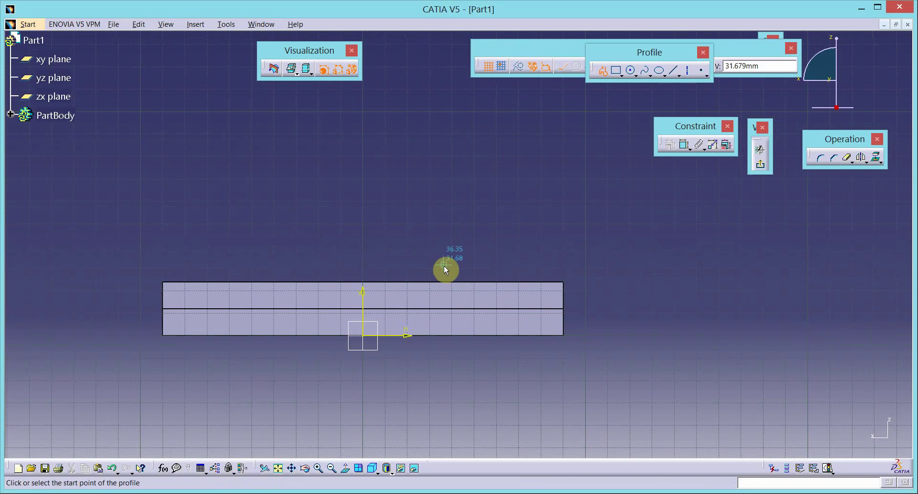
click(444, 264)
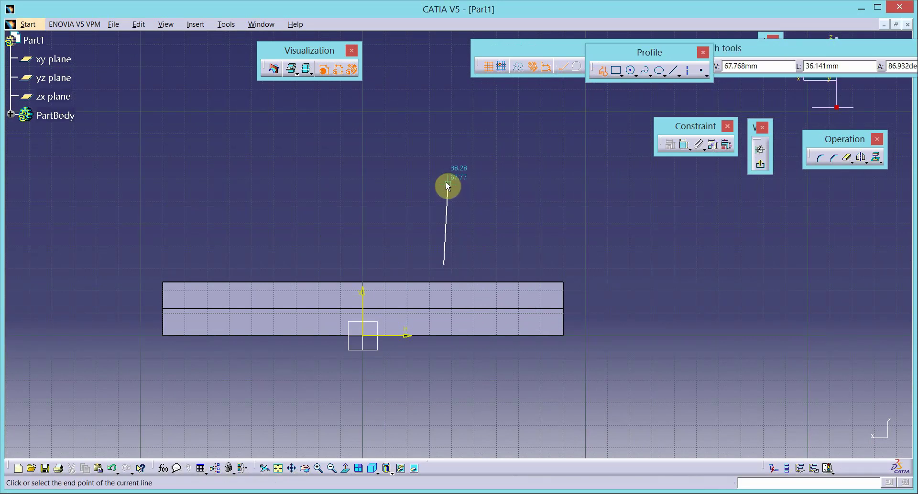
click(443, 180)
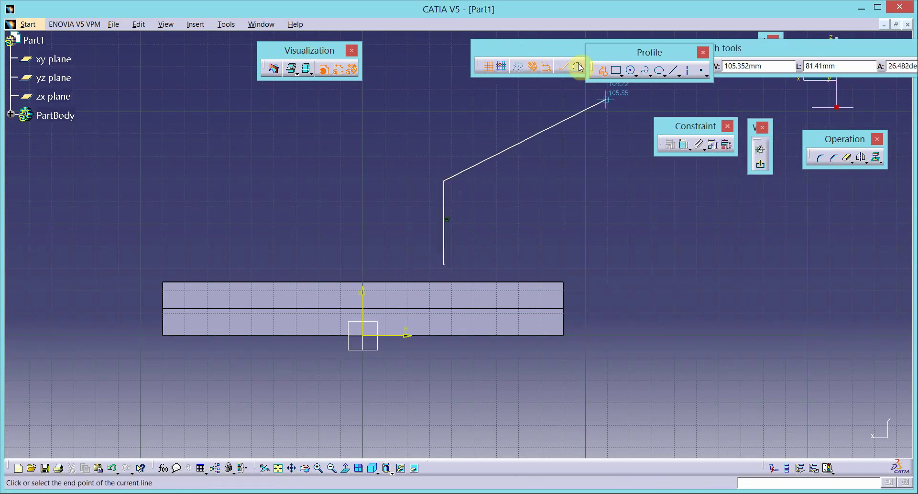
click(579, 67)
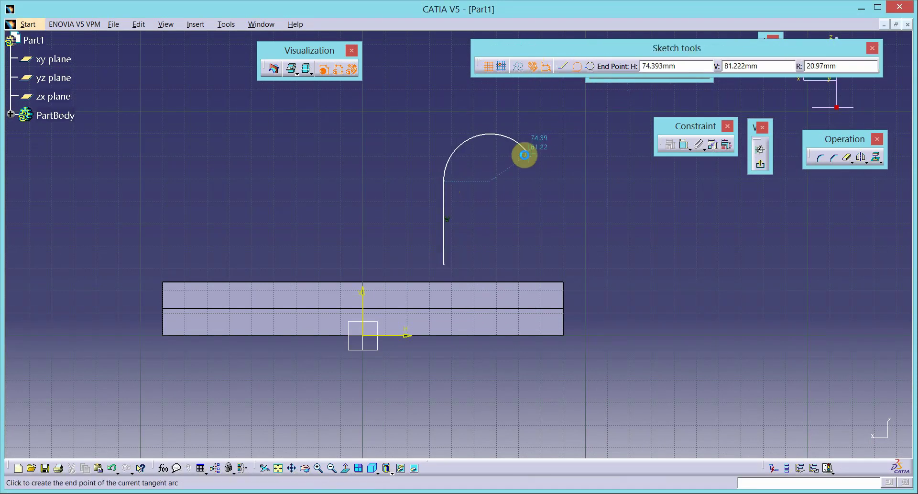
click(535, 181)
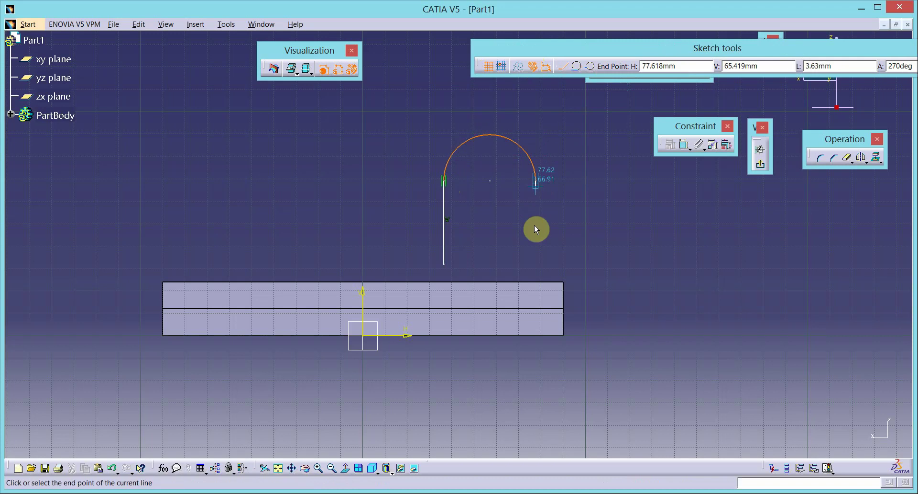
click(535, 264)
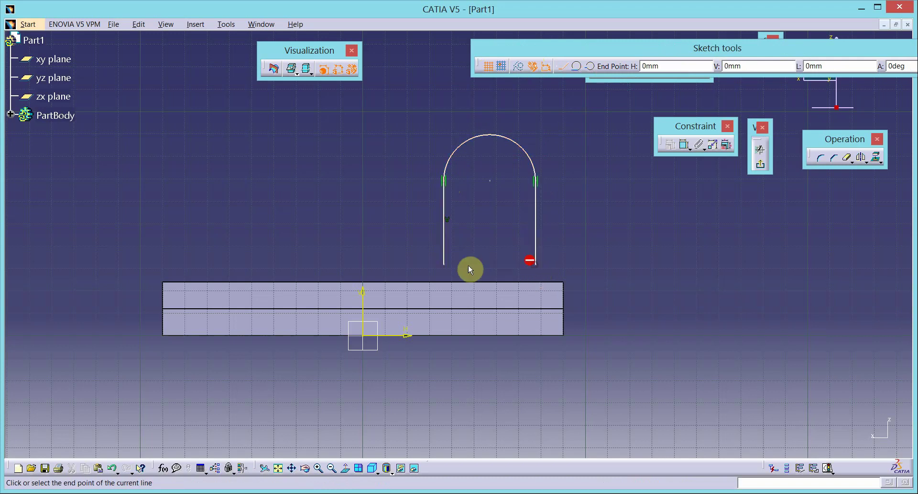
double_click(443, 264)
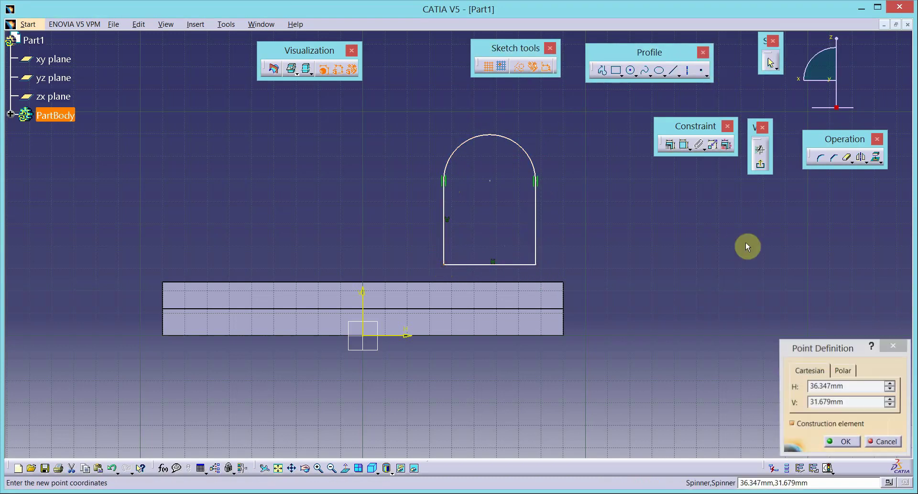
click(885, 441)
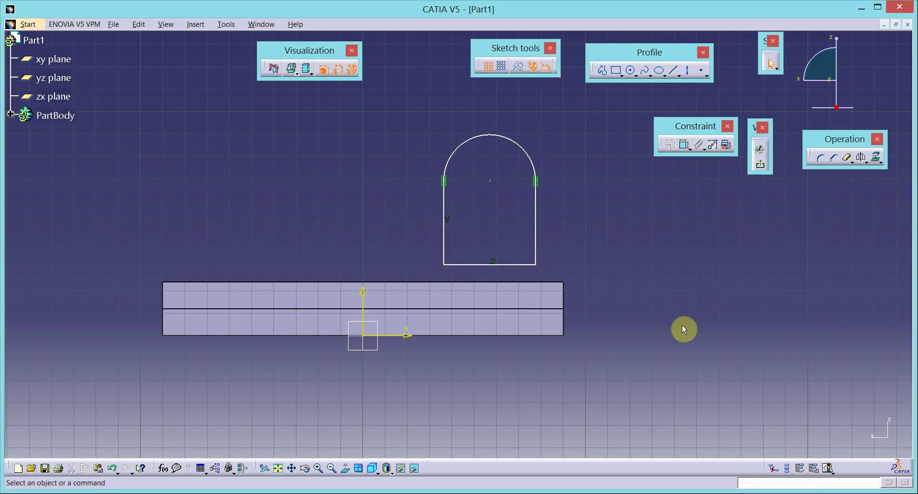
Constrain the arch profile's side line farther from the origin to be vertical
click(534, 218)
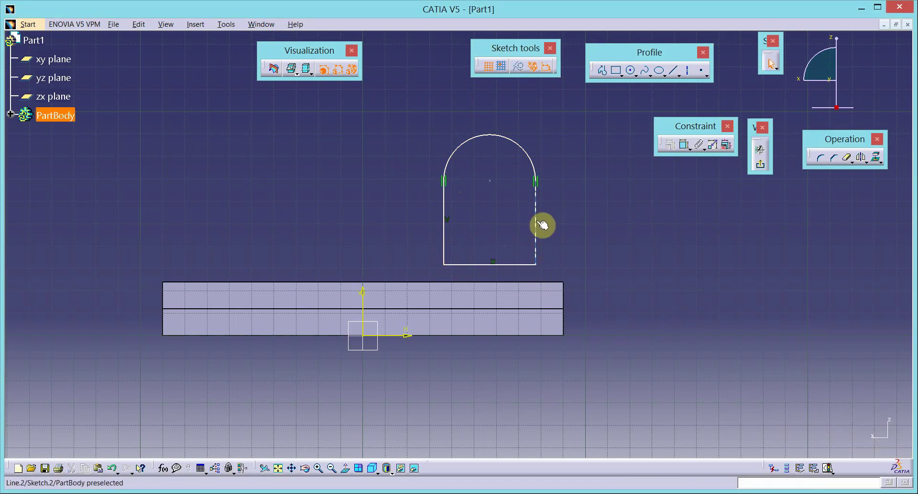
click(670, 144)
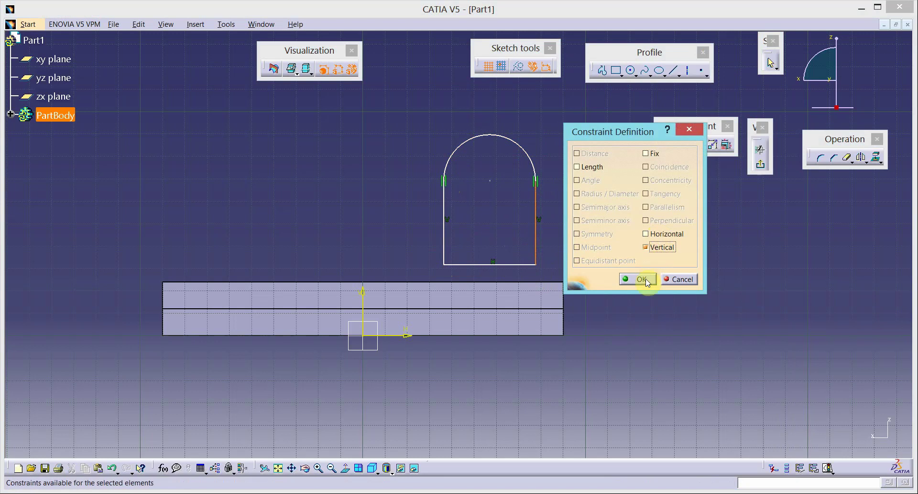
click(646, 279)
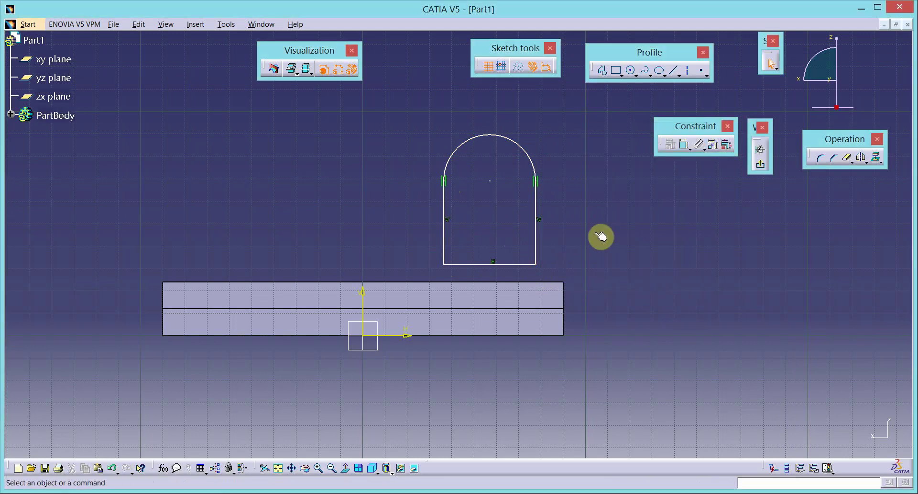
Dimension the arch profile's top arc and set its radius to 30 mm, as in the assignment drawing
click(531, 156)
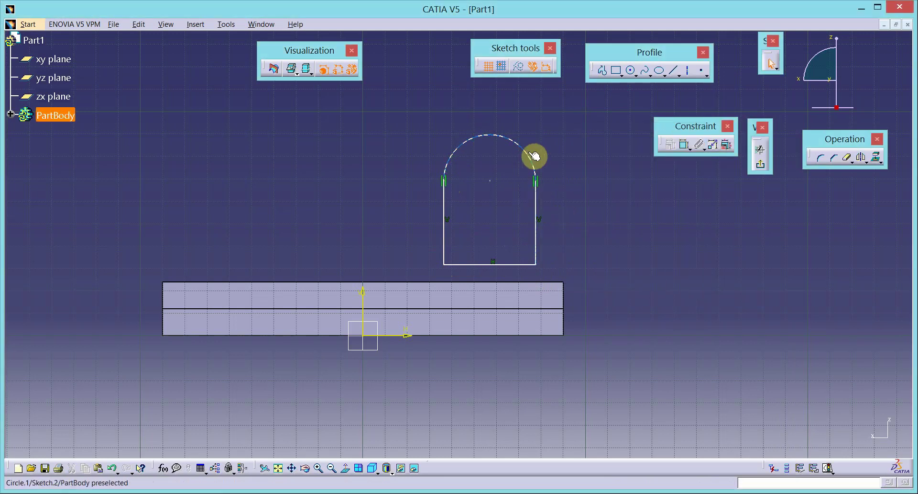
click(679, 149)
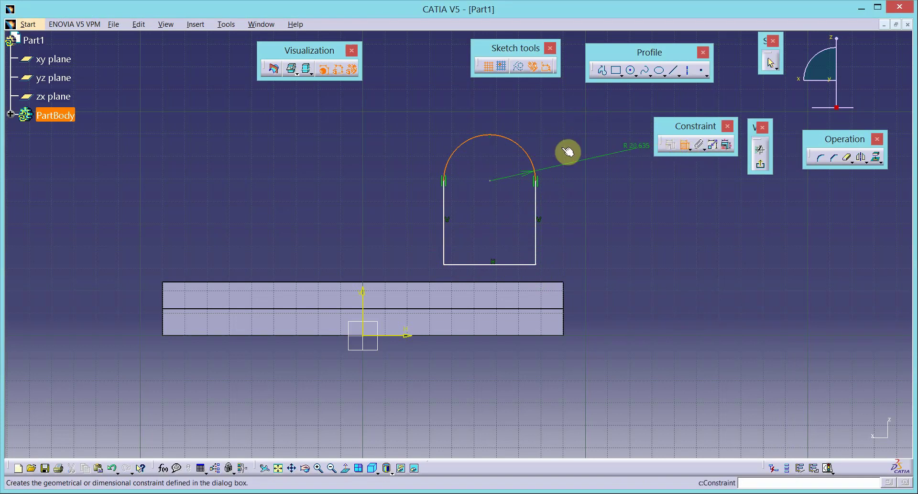
click(547, 135)
click(298, 455)
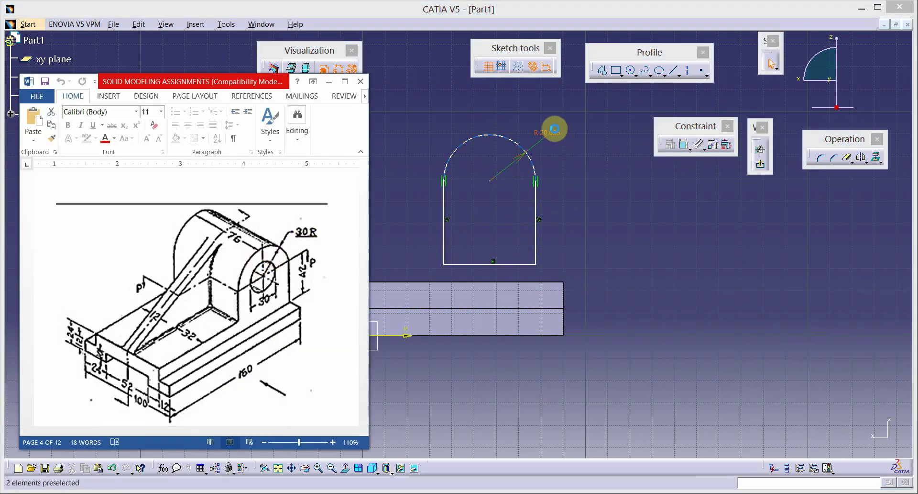
click(556, 138)
double_click(555, 135)
text(30)
key(Return)
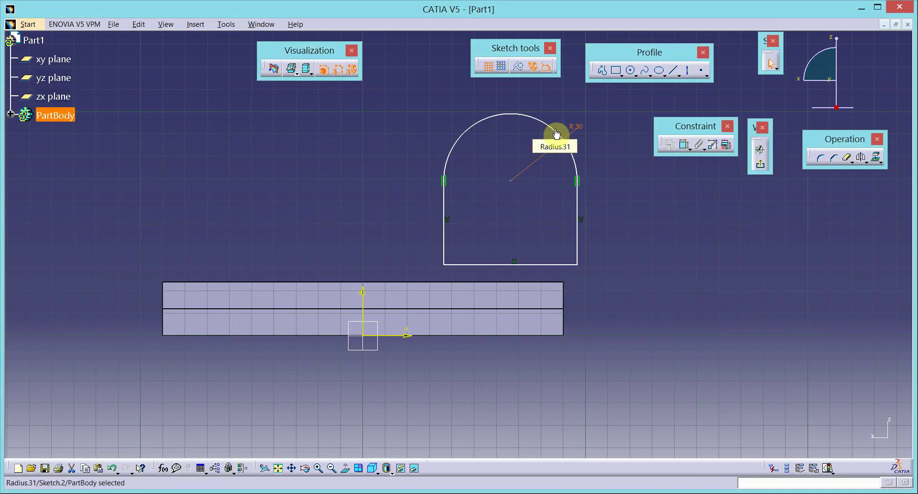
Make the arch profile's outer vertical side coincident with the base's end edge on the positive H side
click(576, 248)
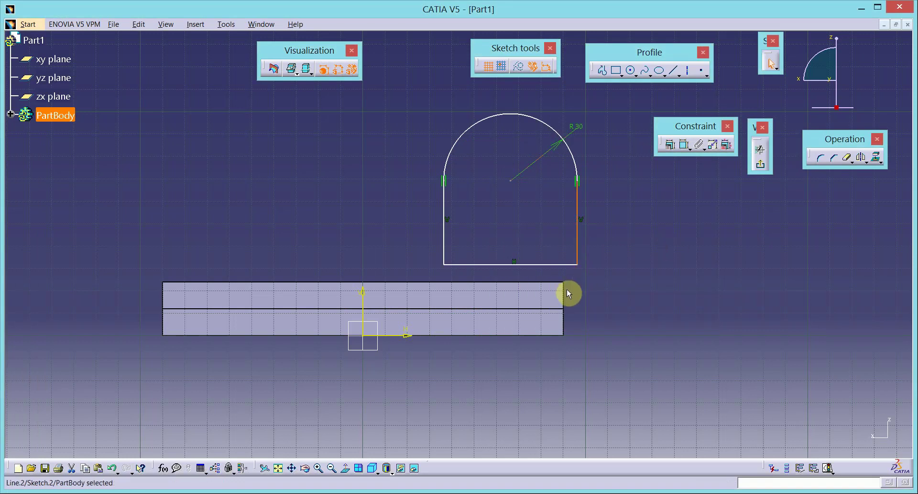
ctrl+click(569, 298)
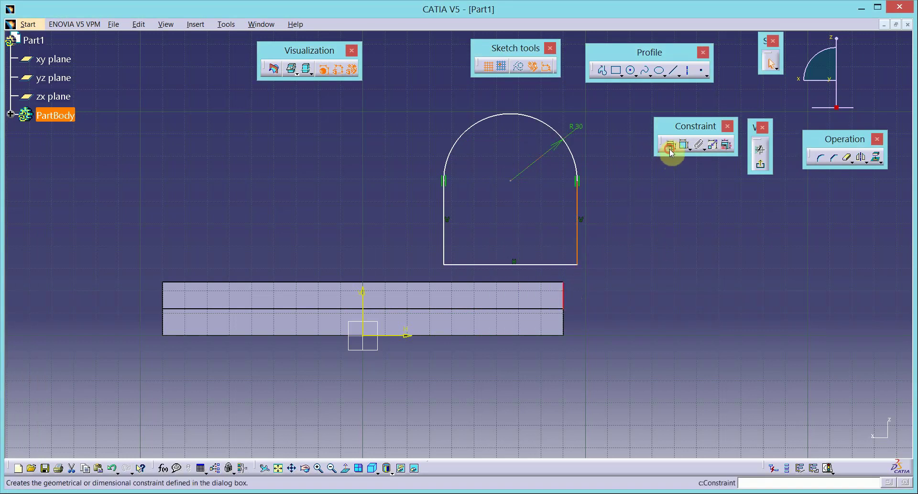
click(669, 146)
click(660, 167)
click(639, 279)
Make the arch profile's horizontal bottom line coincident with the base's top edge
click(522, 264)
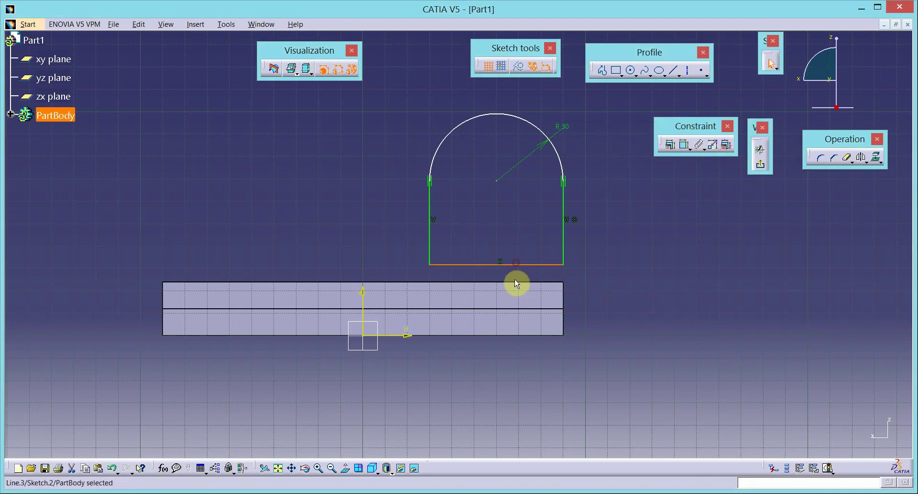
ctrl+click(520, 283)
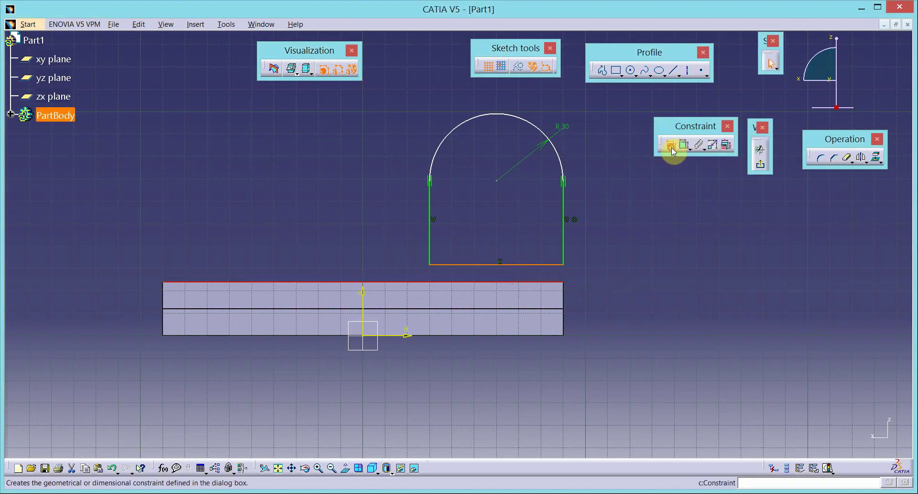
click(672, 148)
click(670, 166)
click(640, 279)
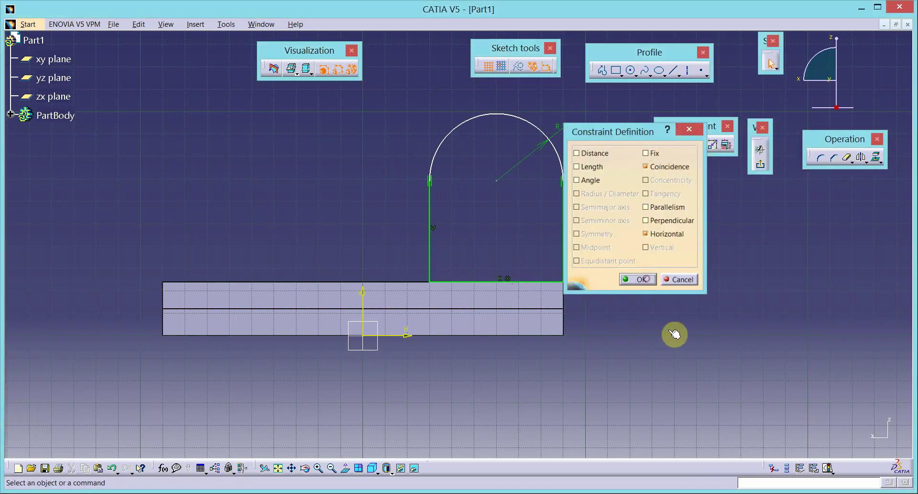
Dimension the arc centre's height above the base's step edge and set it to 42 mm, as in the assignment drawing
click(498, 180)
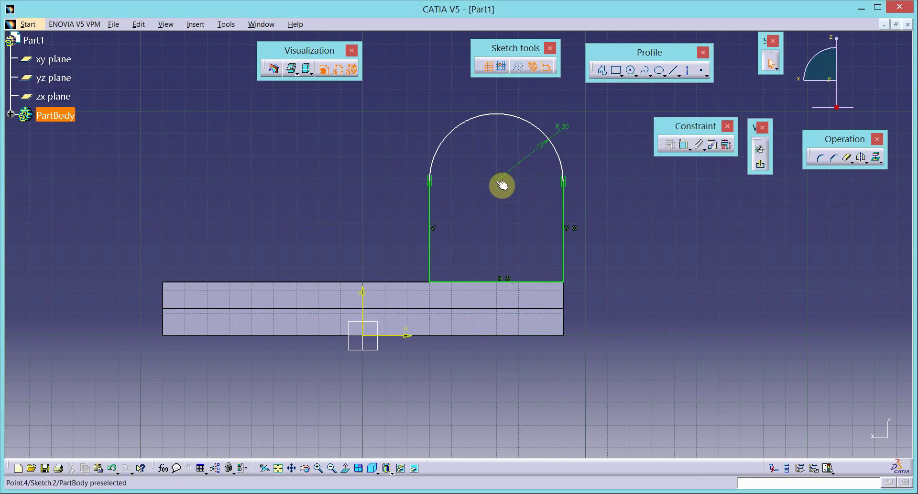
ctrl+click(540, 311)
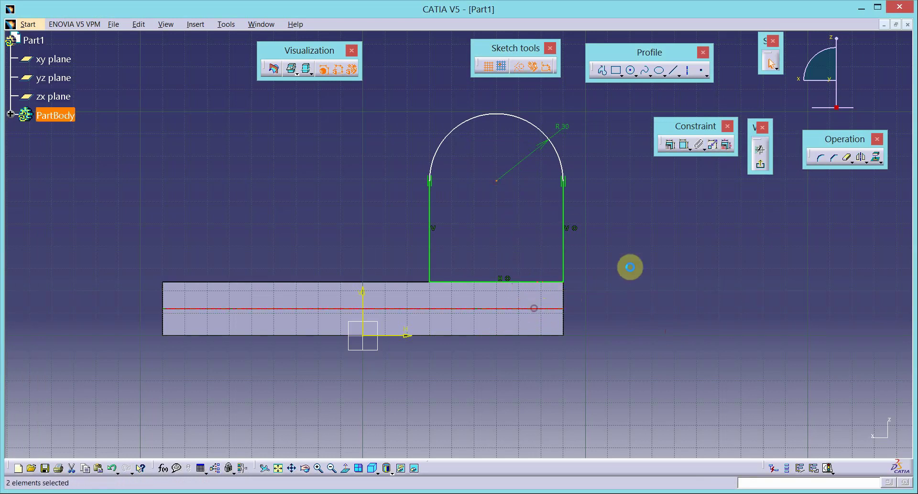
click(684, 145)
click(605, 245)
click(332, 489)
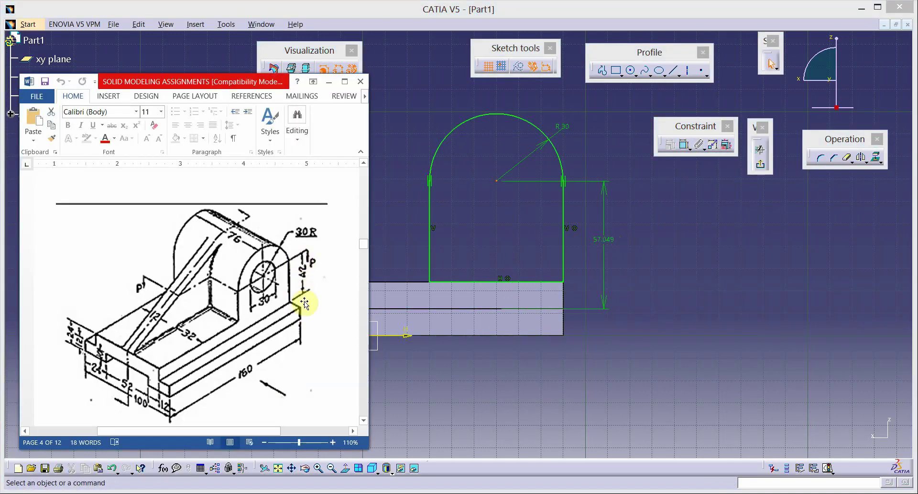
click(614, 243)
double_click(609, 240)
text(42)
key(Return)
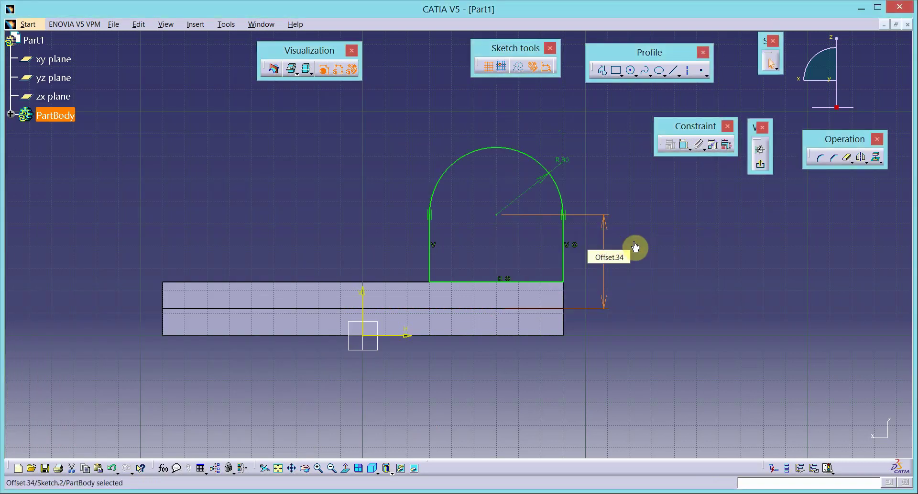
Sketch a circle beside the arch profile and make it concentric with the profile's top arc
click(631, 70)
click(327, 163)
click(336, 198)
ctrl+click(484, 149)
click(671, 145)
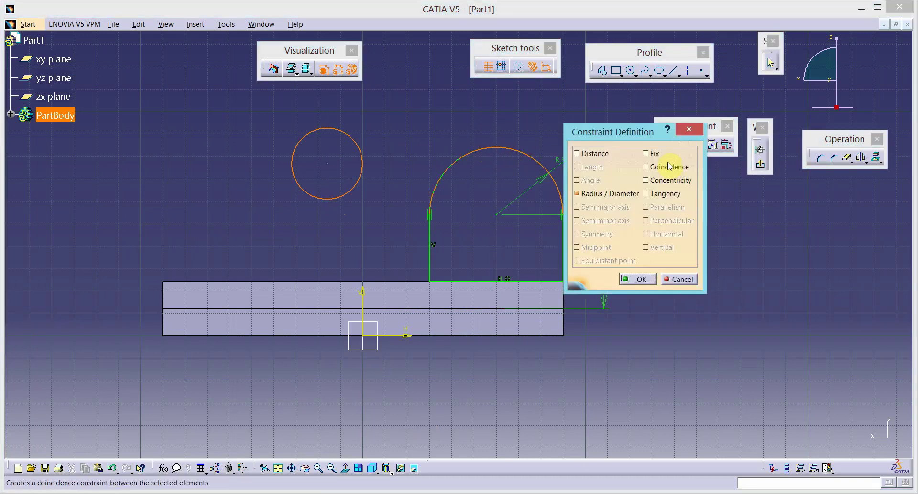
click(671, 180)
click(639, 279)
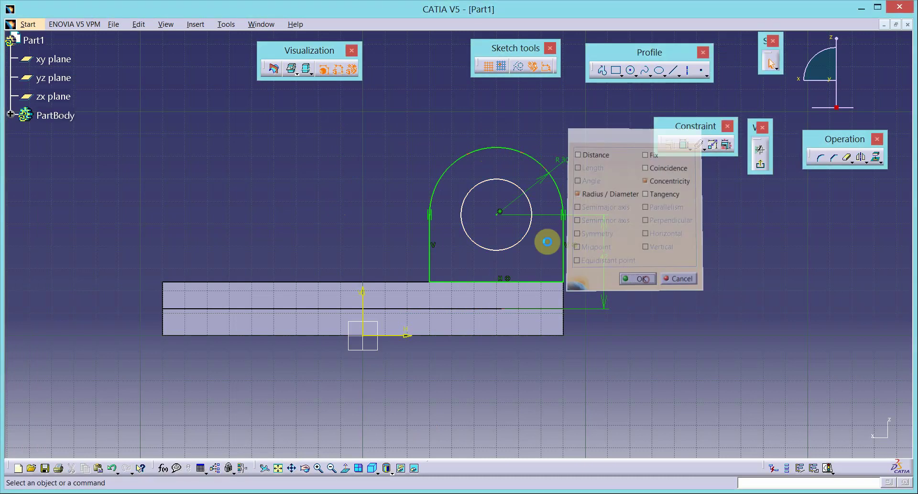
Dimension the circle's diameter and set it to 30 mm, as in the assignment drawing
click(528, 244)
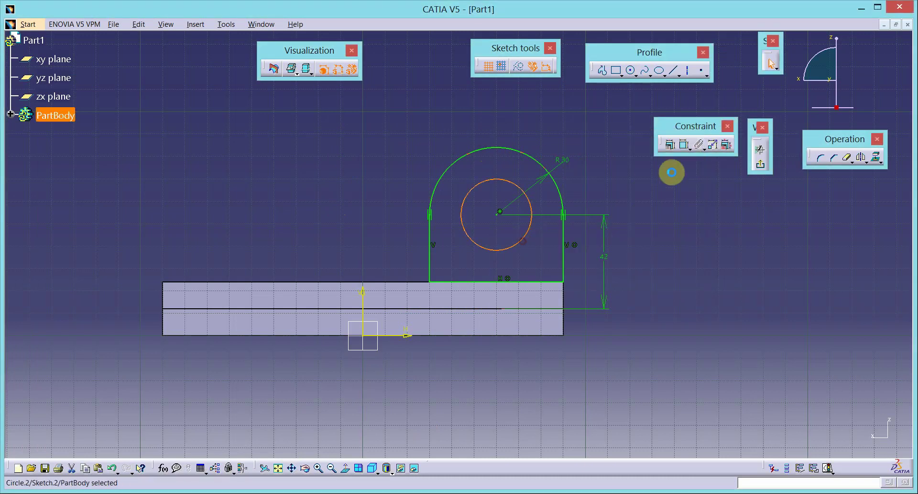
click(685, 145)
click(646, 239)
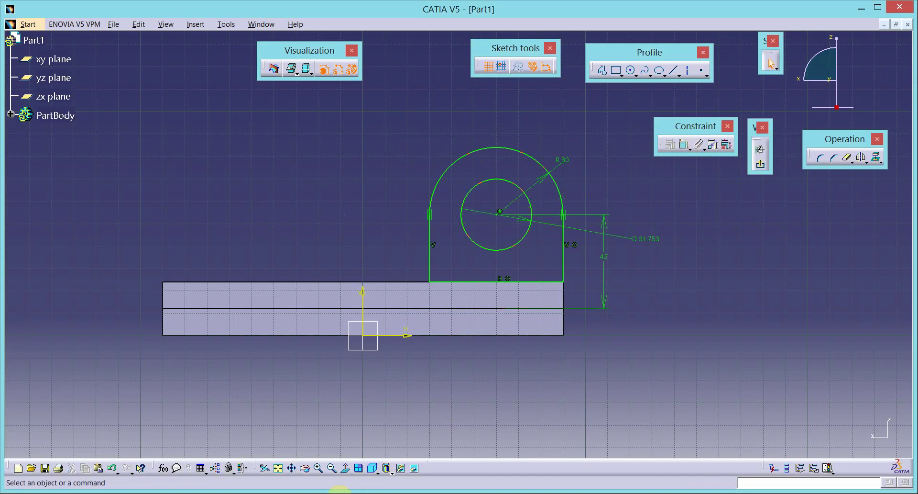
key(alt+Tab)
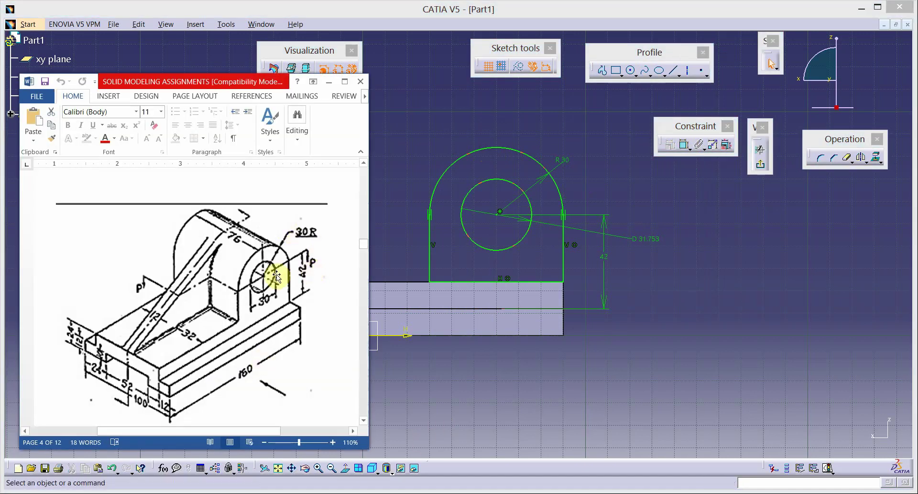
click(650, 240)
double_click(650, 240)
text(30)
key(Return)
click(772, 280)
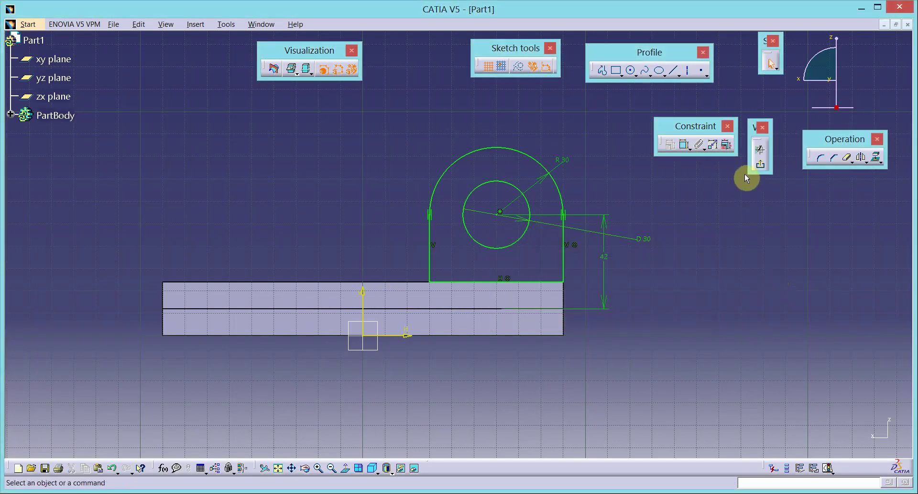
Exit the sketch and pad the arch profile 76 mm in the reversed direction, across the base
click(762, 163)
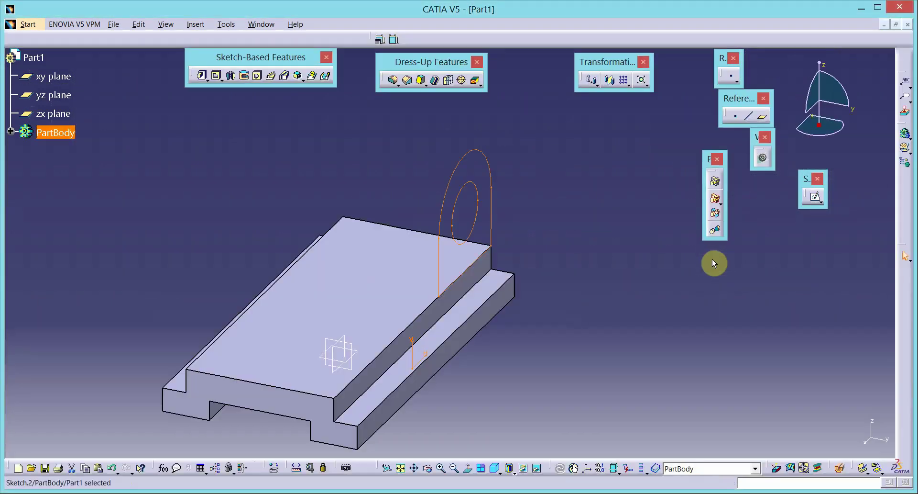
click(200, 77)
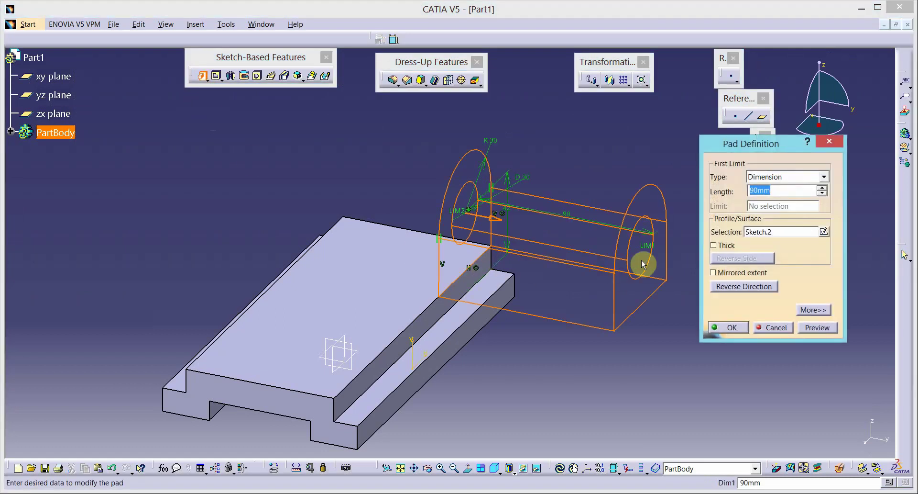
click(738, 286)
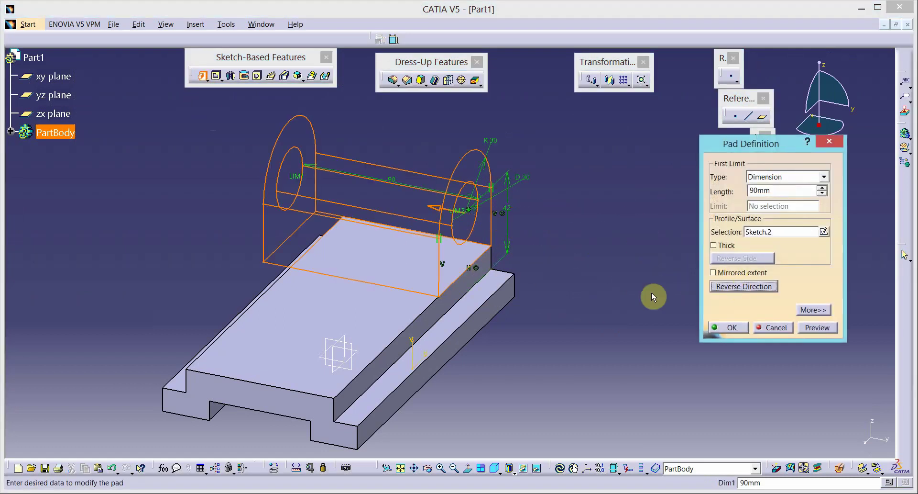
key(alt+Tab)
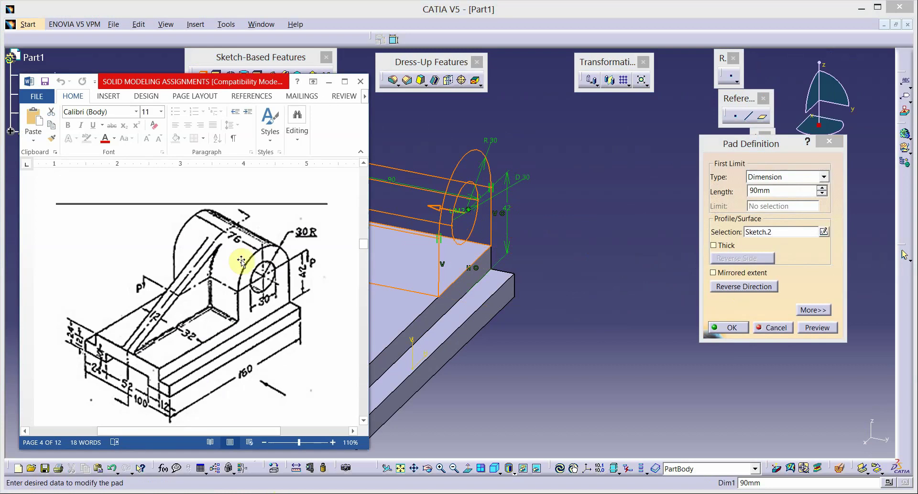
click(772, 190)
text(76)
key(Return)
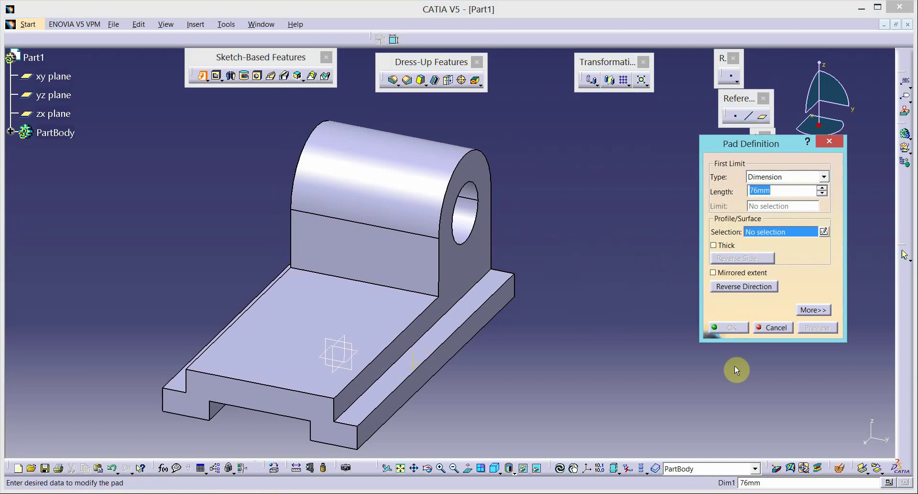
click(763, 328)
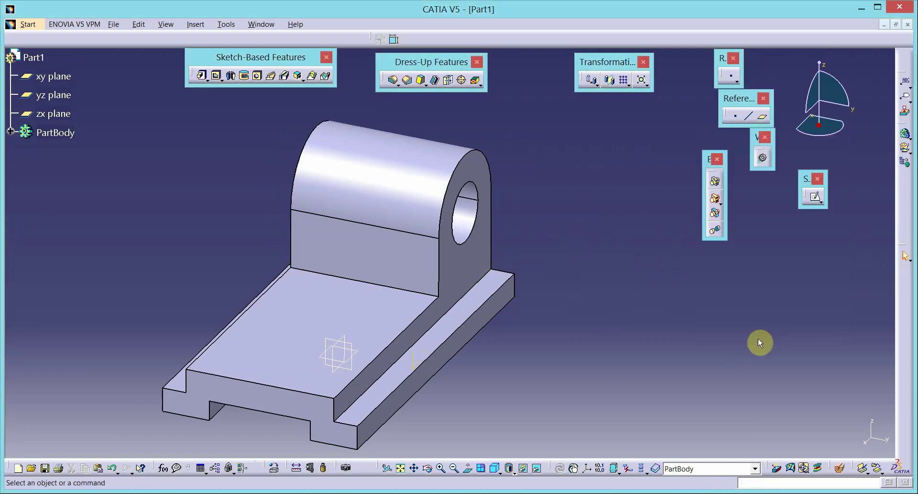
Check the rib in the assignment drawing and sketch a slanted line on the zx plane, rising from the base's free end towards the arch
middle_drag(538, 335, 648, 215)
key(alt+Tab)
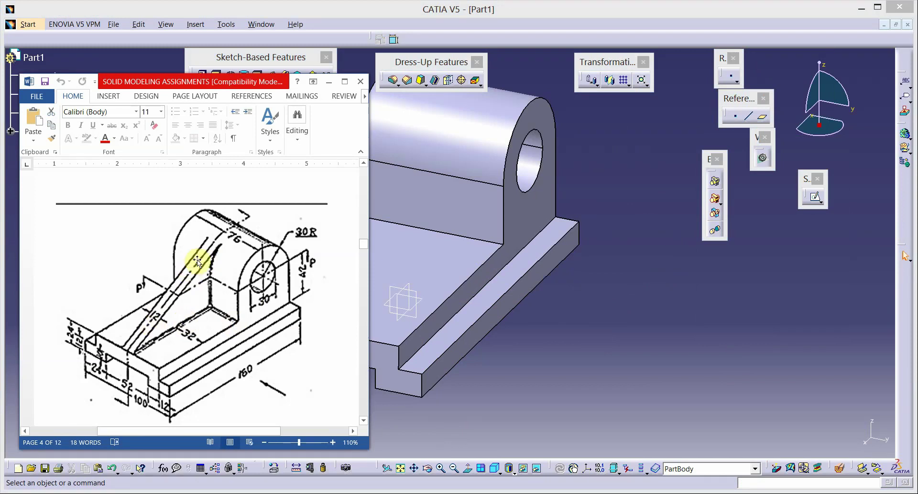
click(637, 333)
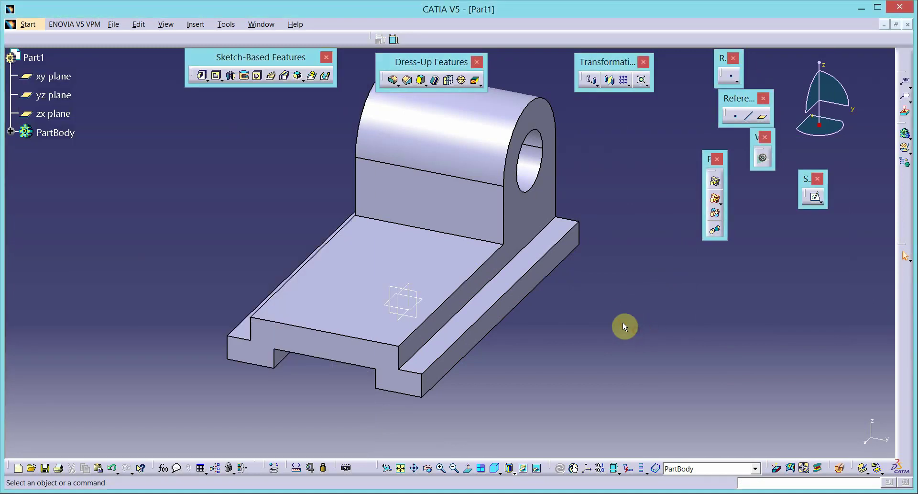
click(414, 288)
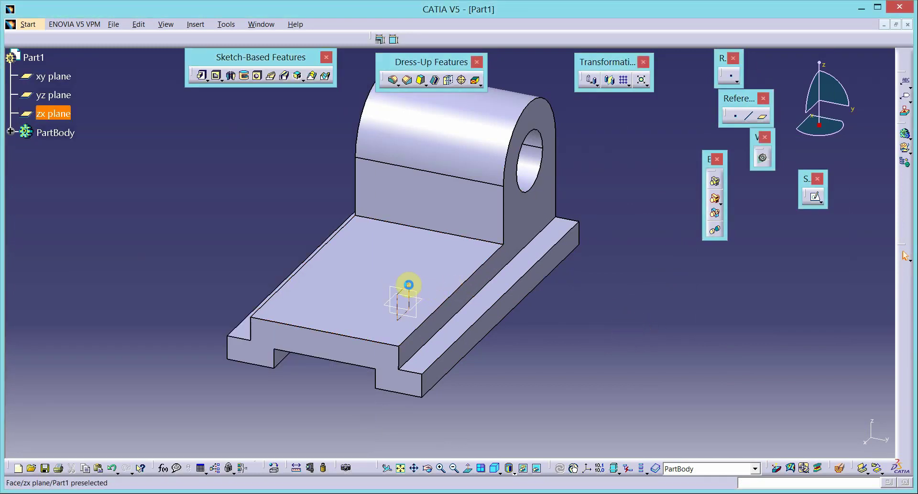
click(813, 197)
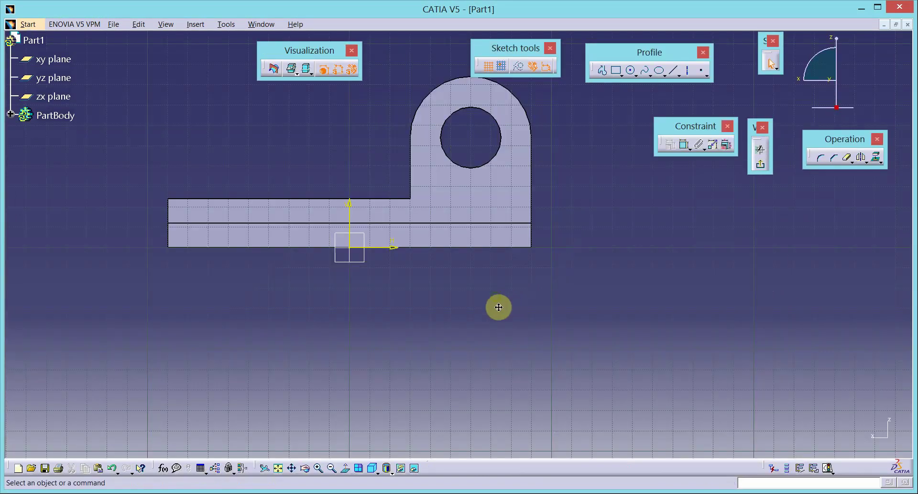
click(602, 70)
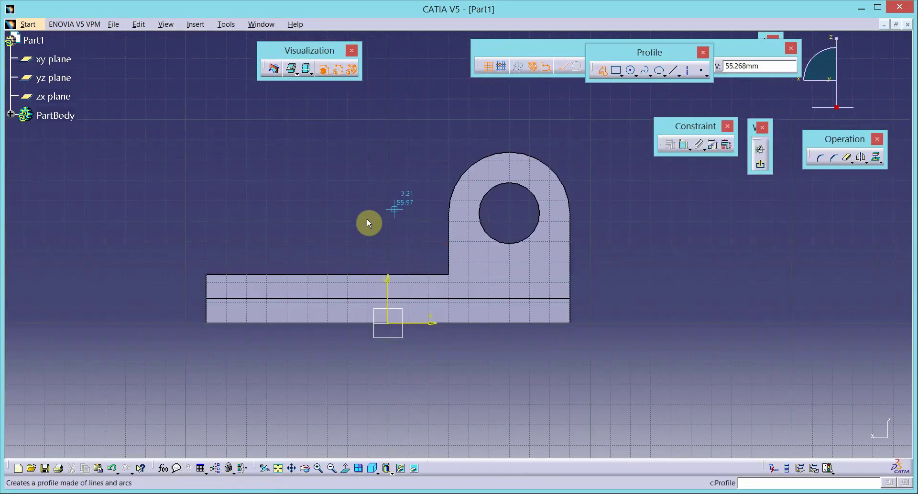
click(224, 266)
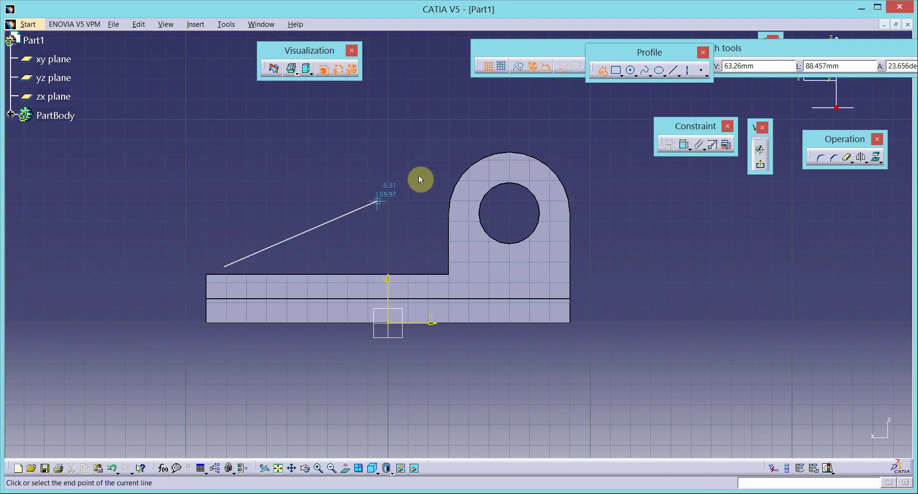
double_click(440, 168)
click(705, 341)
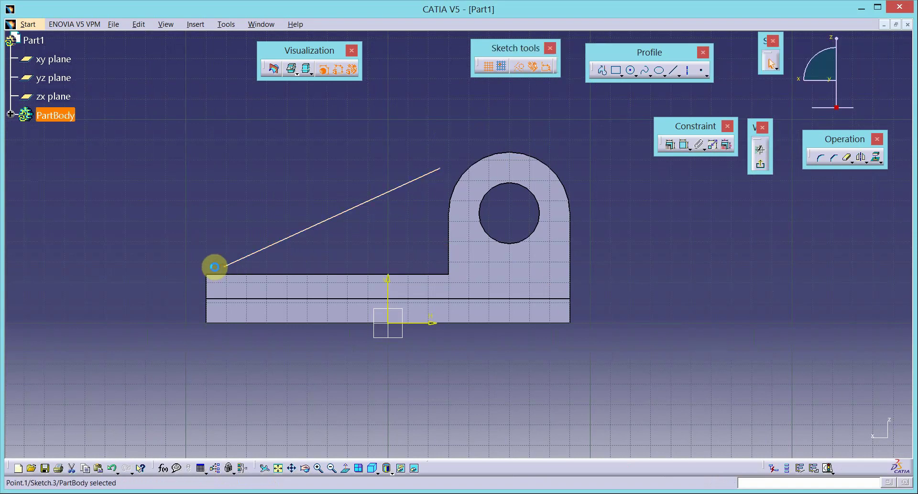
Make the slanted line's lower endpoint coincident with the upper corner at the base's free end
click(214, 279)
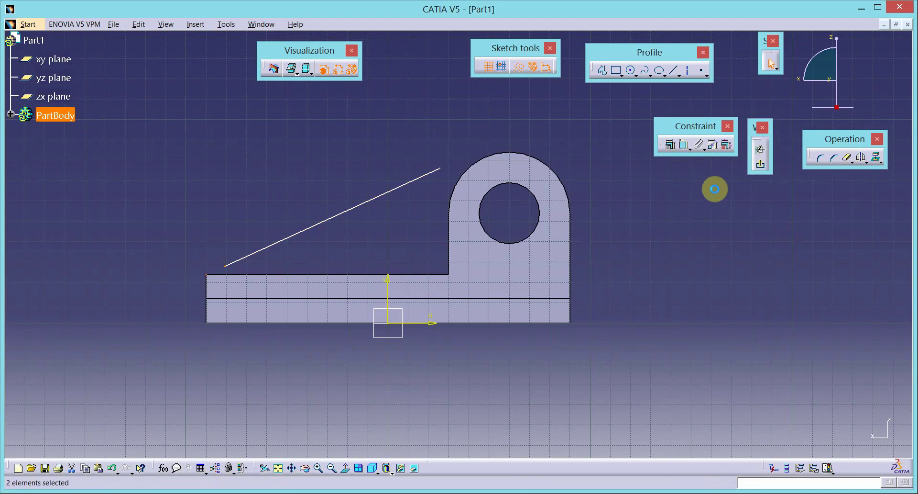
click(673, 151)
click(662, 167)
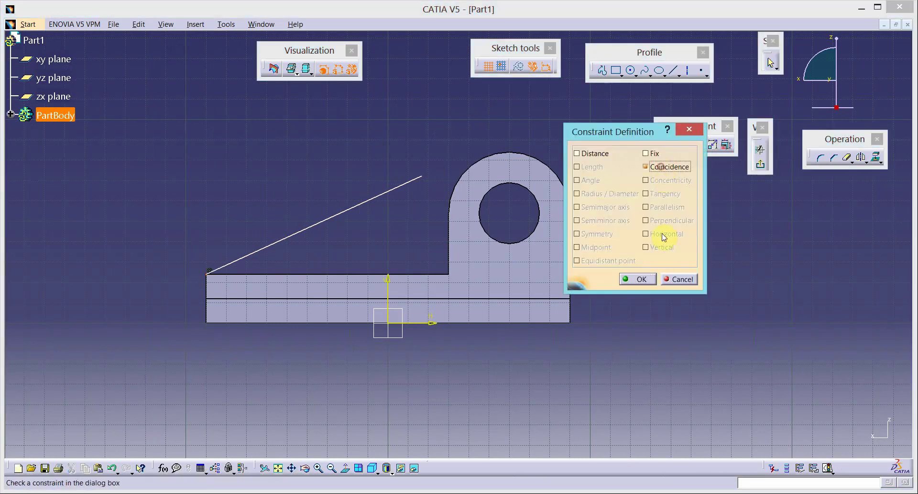
click(650, 278)
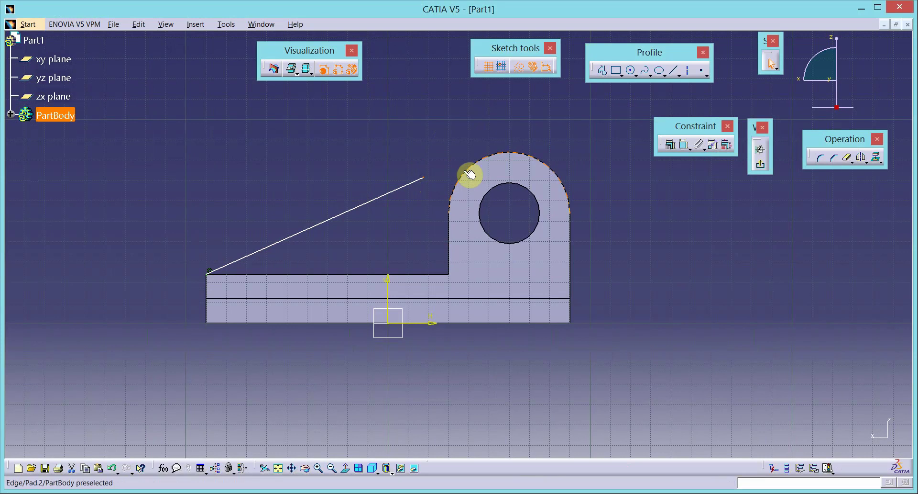
Make the slanted line's upper endpoint coincident with the arch's outer curved edge
click(499, 174)
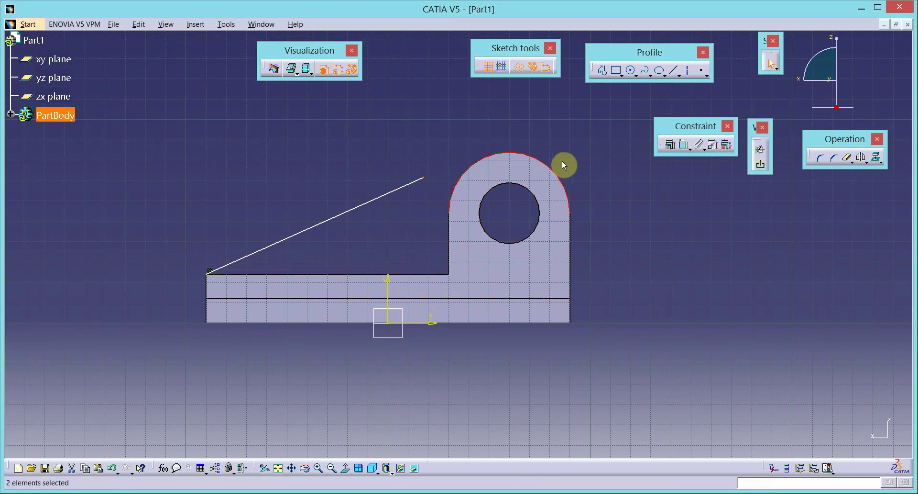
click(670, 144)
click(669, 168)
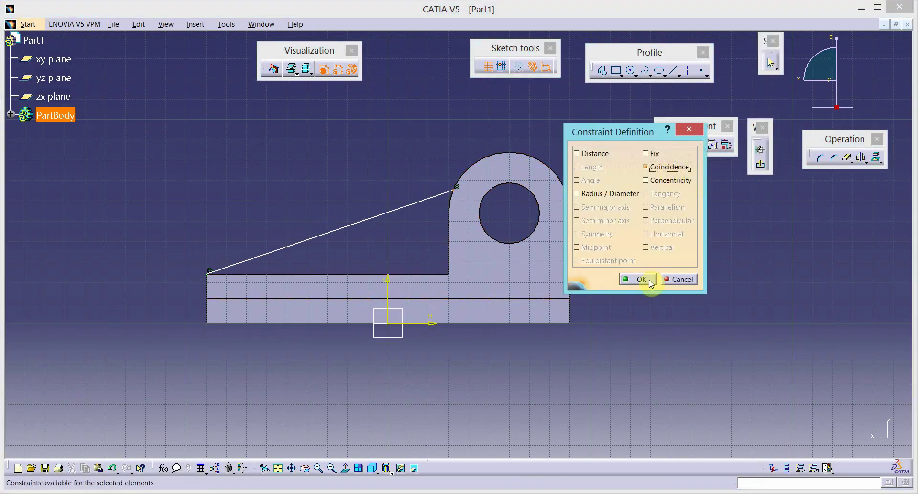
click(639, 279)
Make the slanted line tangent to the arch's outer curved edge
click(432, 196)
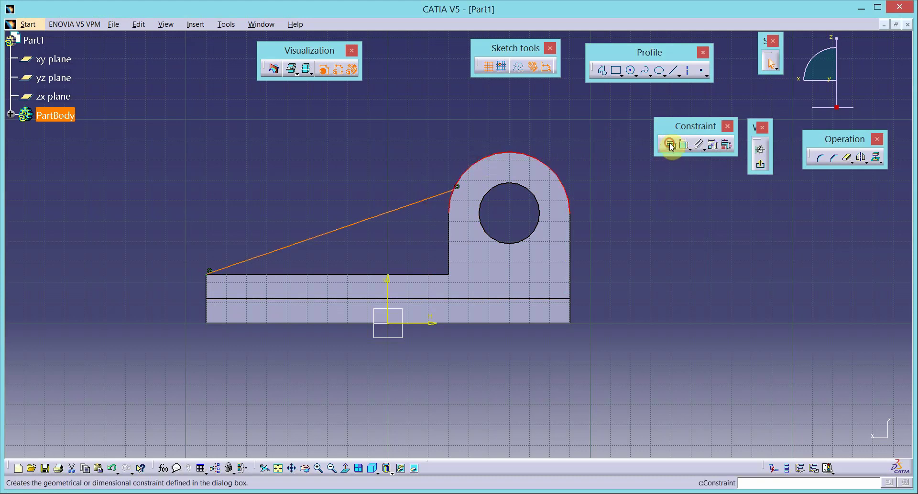
click(670, 143)
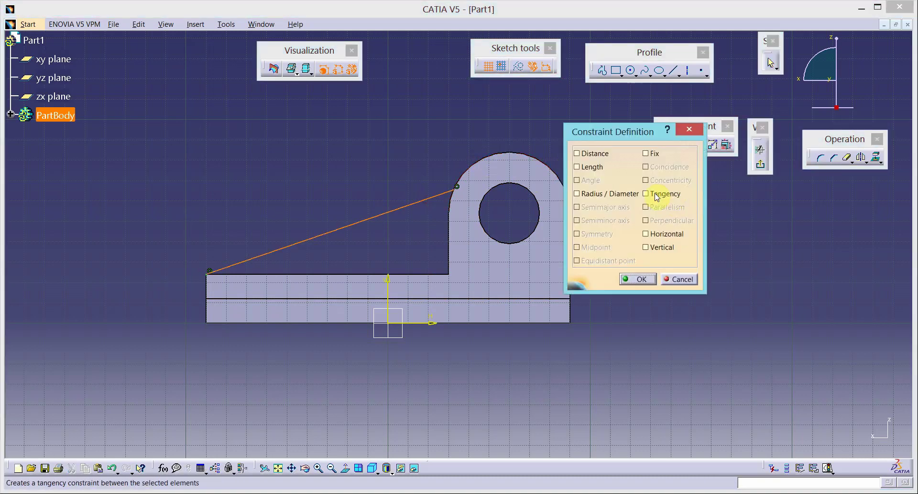
click(657, 196)
click(638, 279)
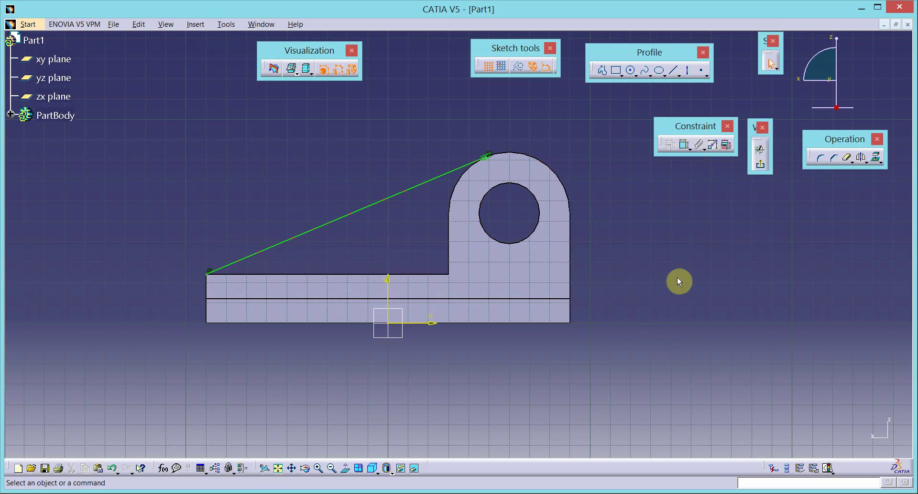
Exit the sketch and create a From Side stiffener from the slanted line, 12 mm thick with Neutral Fiber, as in the assignment drawing
click(760, 146)
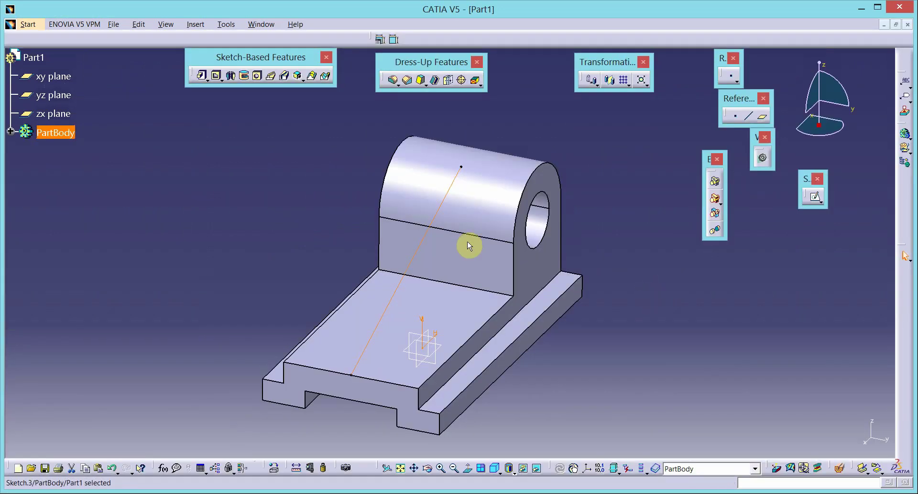
click(300, 78)
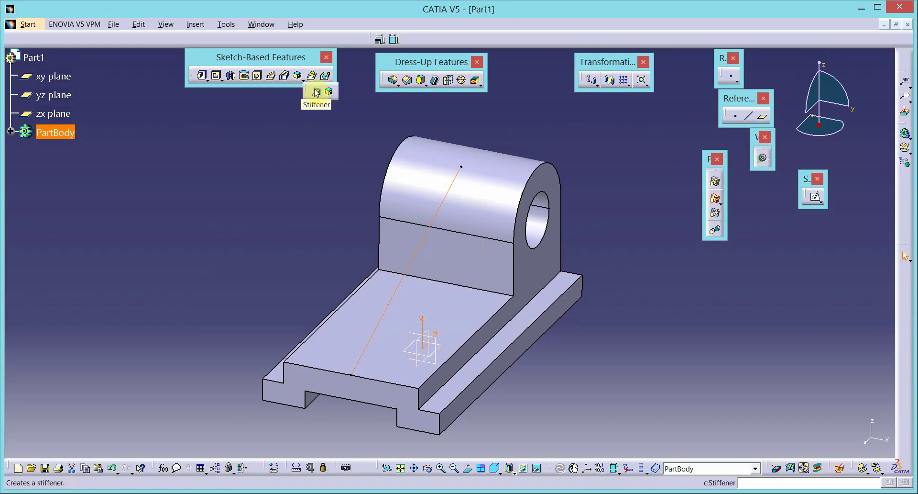
click(317, 92)
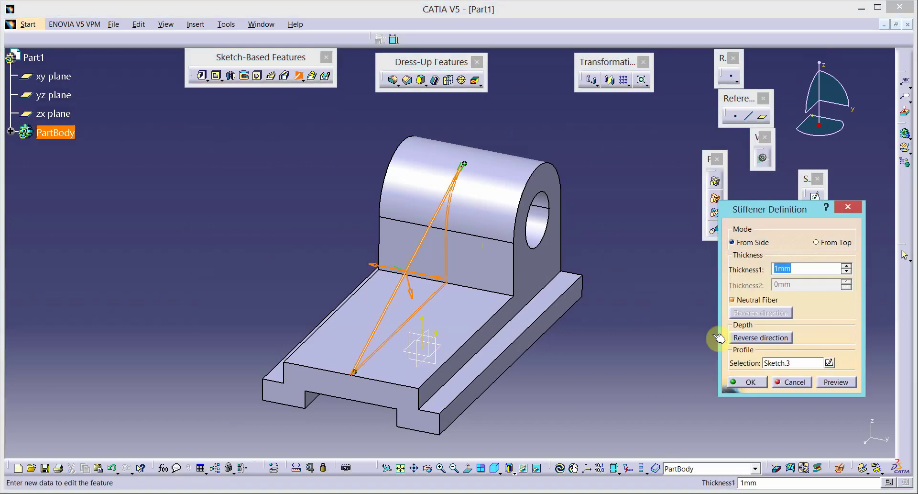
key(alt+Tab)
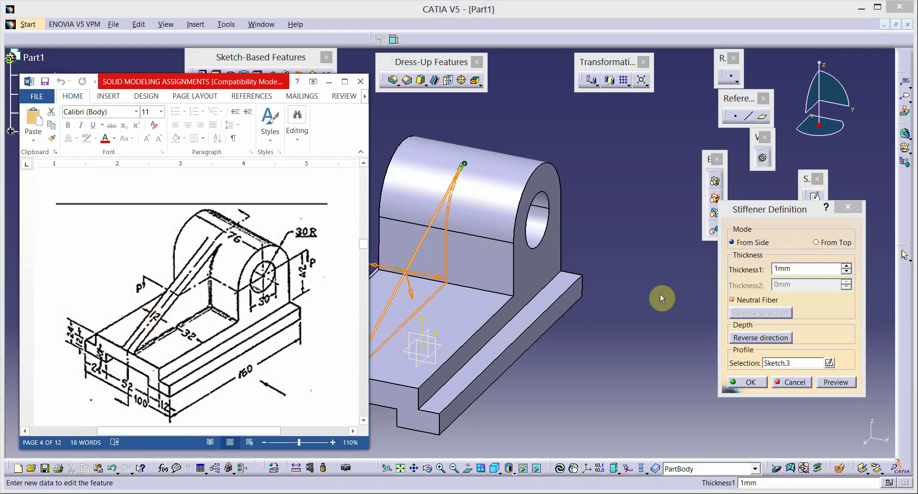
click(792, 271)
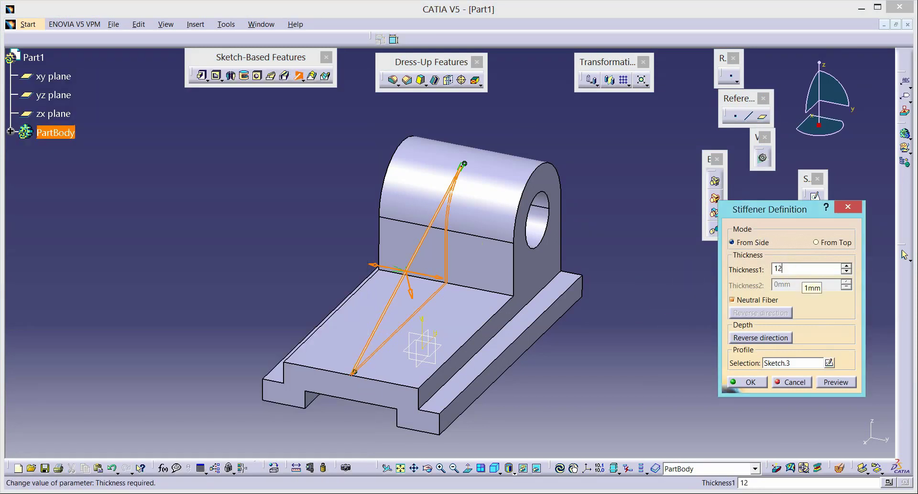
key(Return)
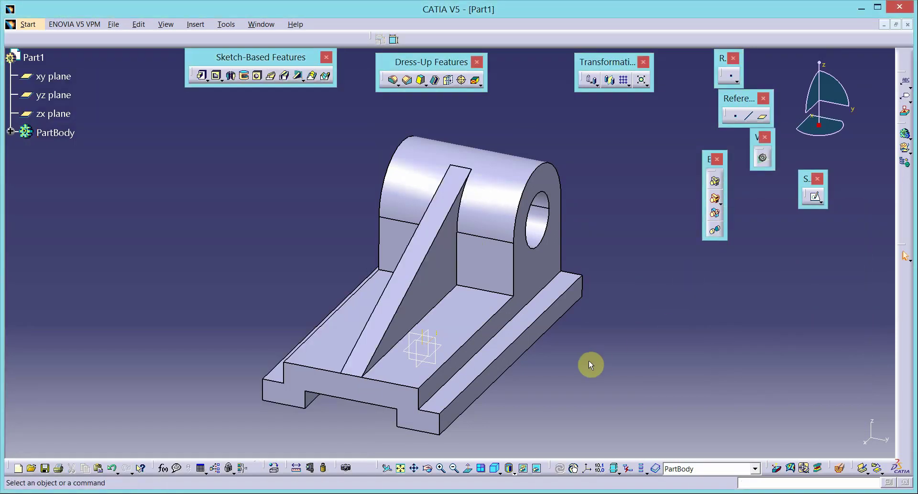
click(494, 467)
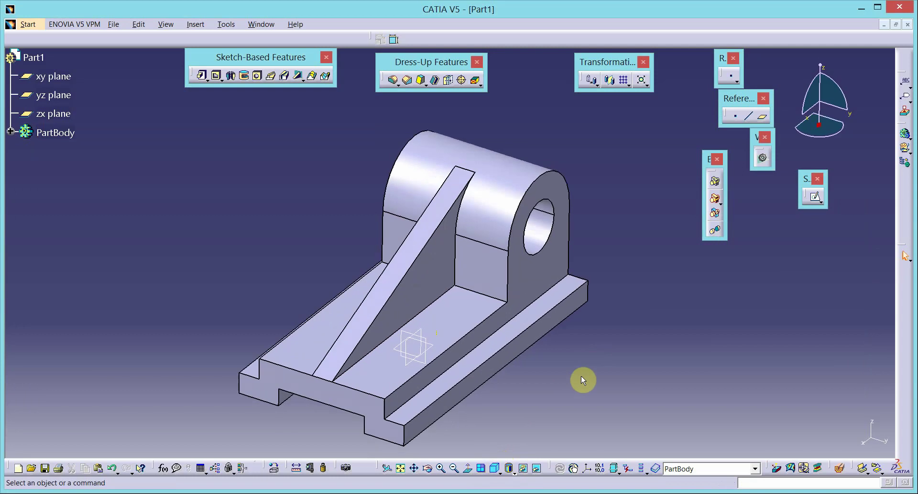
middle_drag(505, 381, 556, 347)
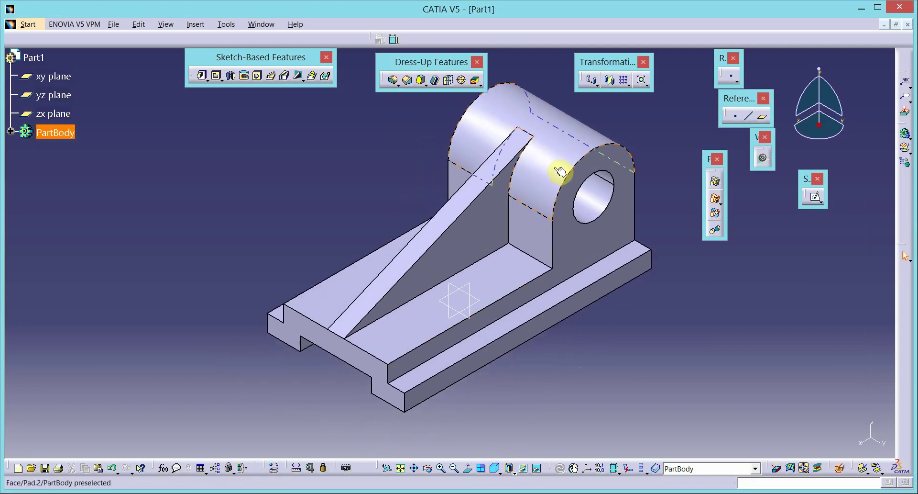